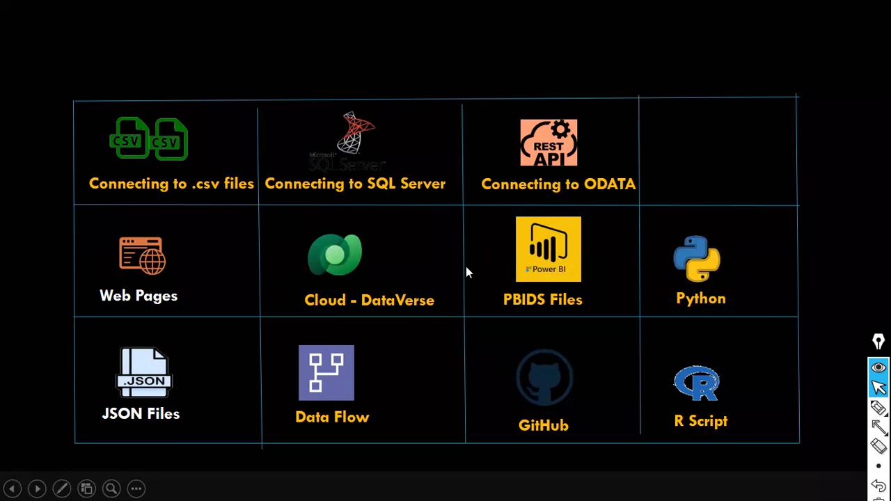
- Switch from the slide show to Chrome and open make.powerapps.com in a new tab, with the browser window maximized
{"action": "key", "text": "alt+Tab"}
{"action": "key", "text": "alt+Tab"}
{"action": "key", "text": "alt+Tab"}
{"action": "key", "text": "alt+Tab"}
{"action": "key", "text": "alt+Tab"}
{"action": "key", "text": "alt+Tab"}
{"action": "key", "text": "Escape"}
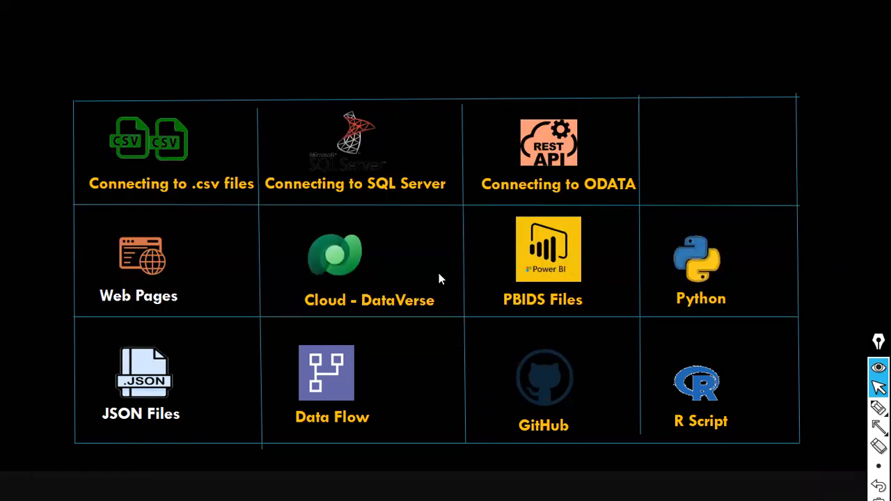
{"action": "left_click", "coordinate": [283, 144]}
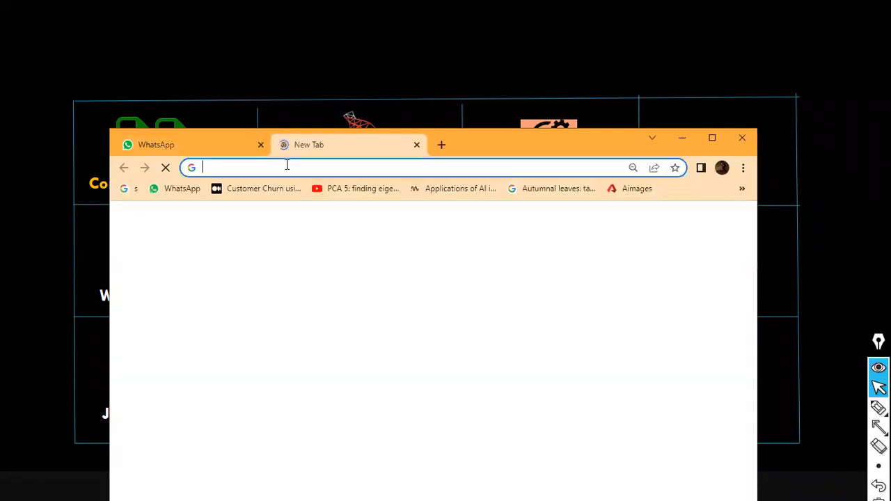
{"action": "left_click", "coordinate": [287, 171]}
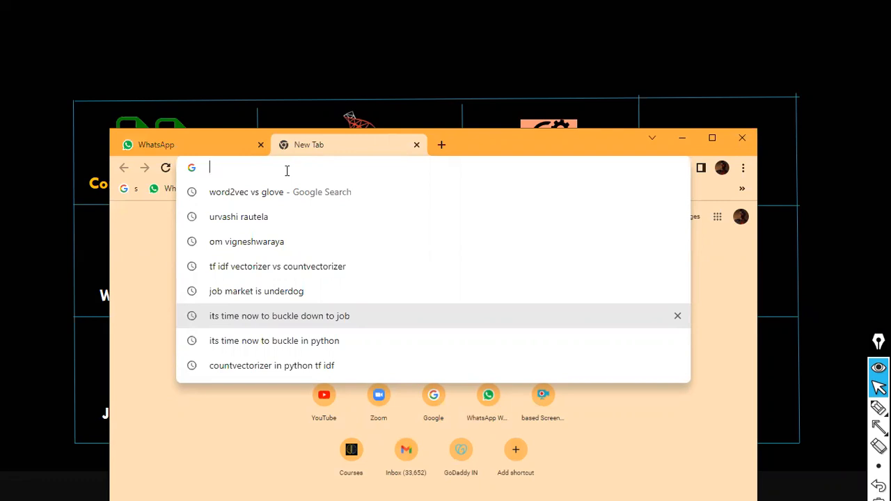
{"action": "type", "text": "make.powerapps.com"}
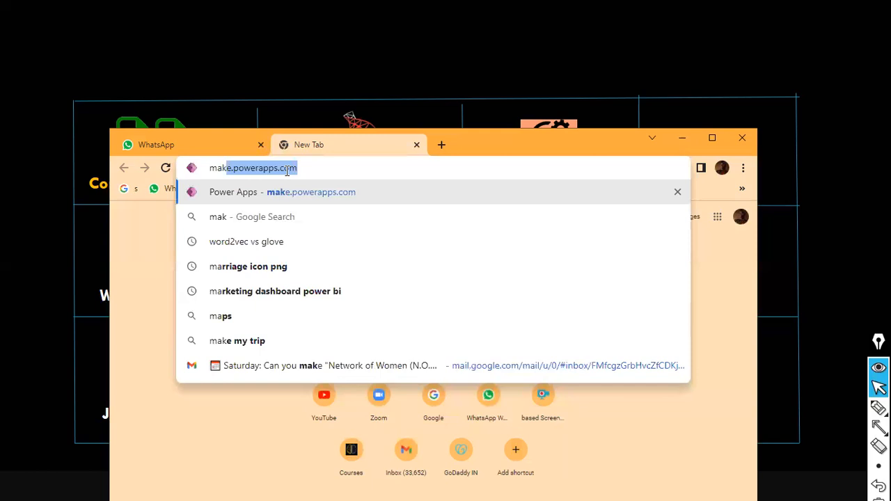
{"action": "key", "text": "Return"}
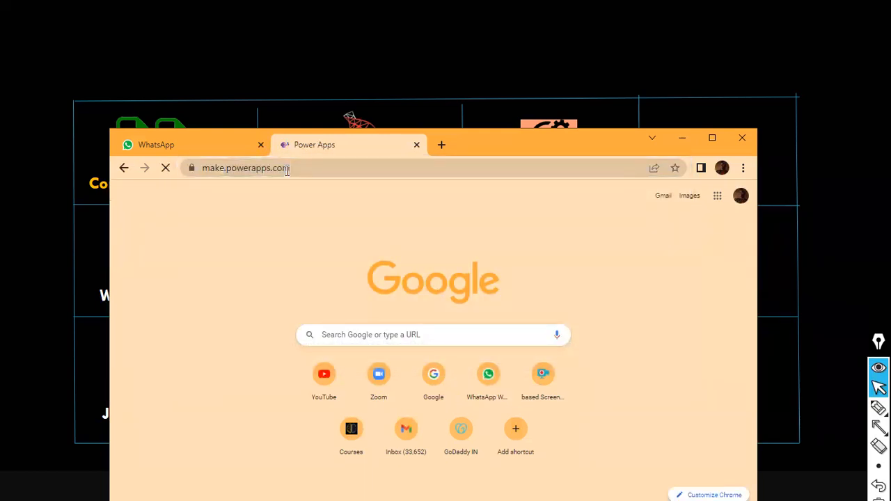
{"action": "left_click", "coordinate": [712, 138]}
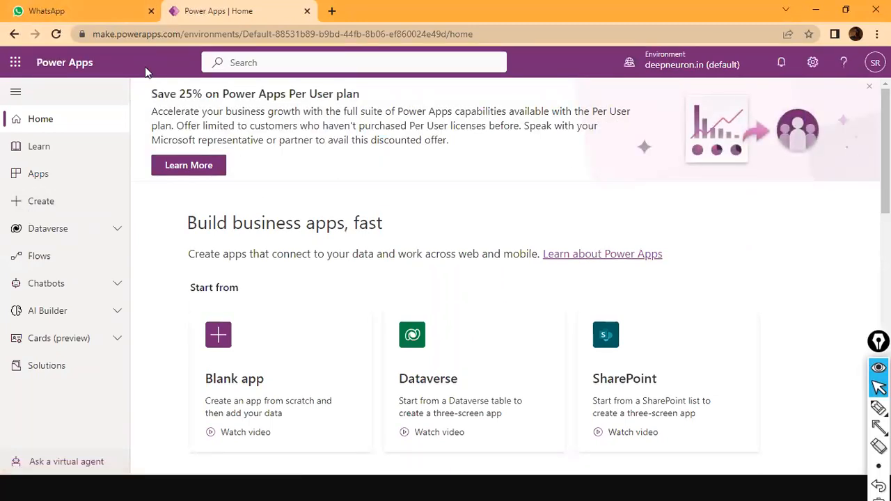
{"action": "left_click", "coordinate": [169, 37]}
{"action": "left_click", "coordinate": [183, 34]}
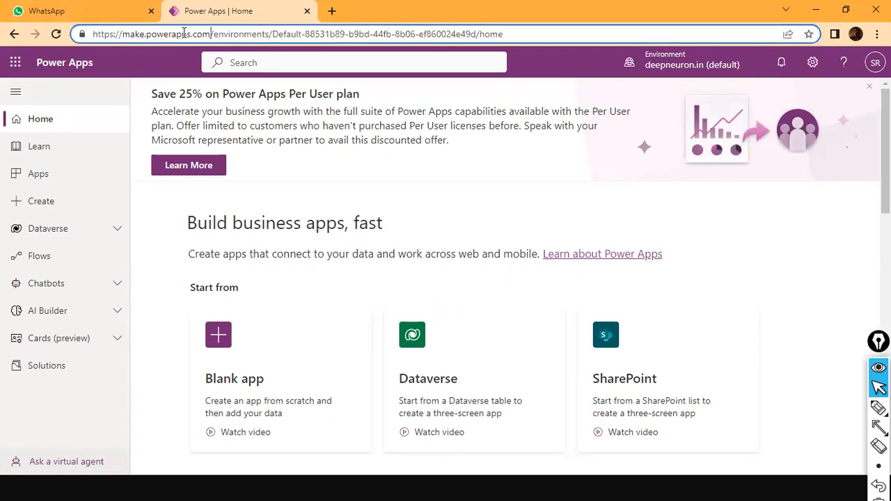
{"action": "left_click_drag", "start_coordinate": [213, 34], "coordinate": [79, 28]}
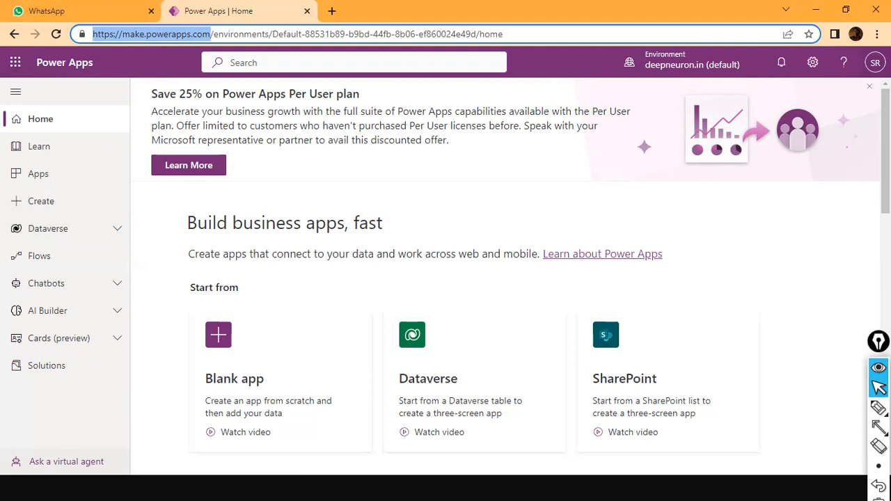
- Draw an arrow pointing to the account avatar and inspect the signed-in account's e-mail in the profile details
{"action": "left_click", "coordinate": [878, 428]}
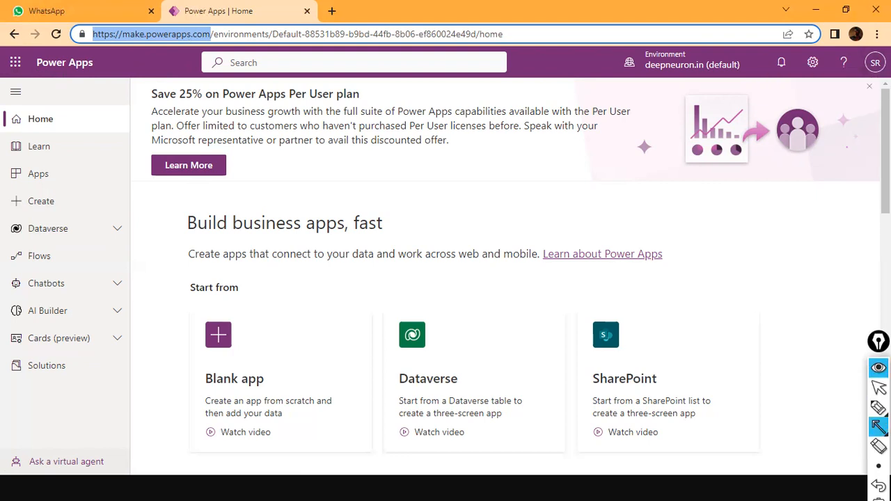
{"action": "left_click_drag", "start_coordinate": [874, 188], "coordinate": [874, 83]}
{"action": "left_click", "coordinate": [879, 389]}
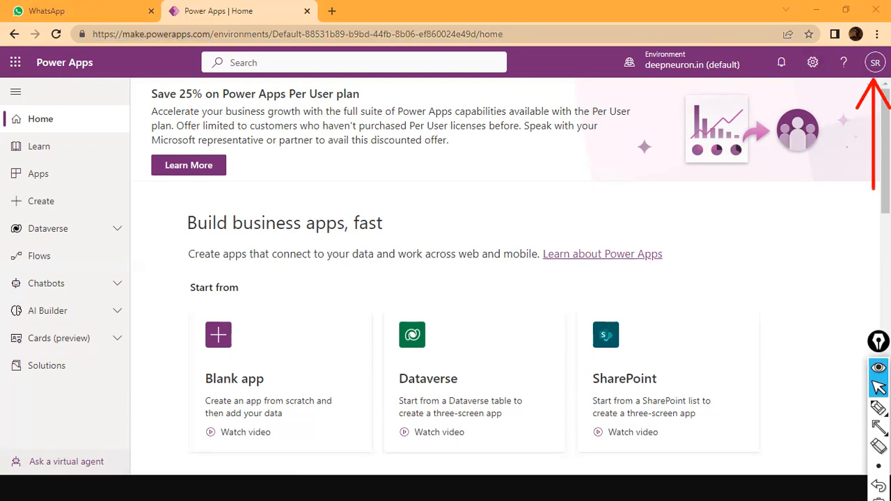
{"action": "left_click", "coordinate": [875, 62]}
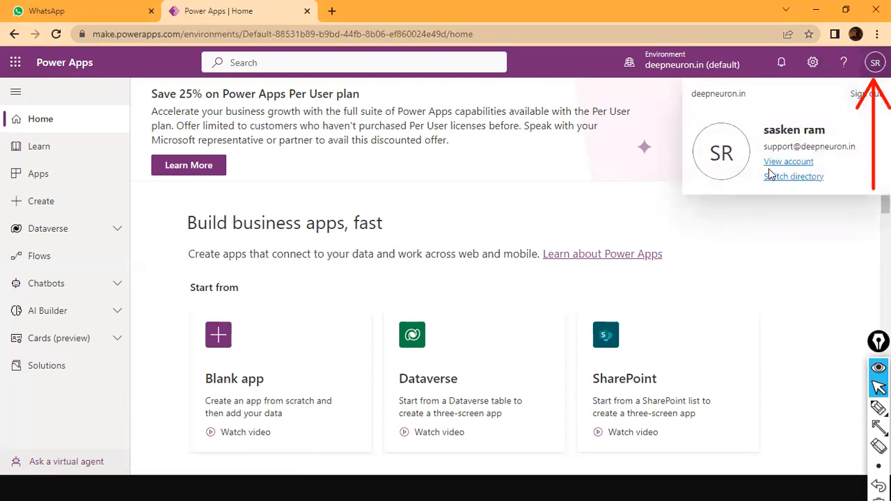
{"action": "left_click_drag", "start_coordinate": [858, 148], "coordinate": [767, 151]}
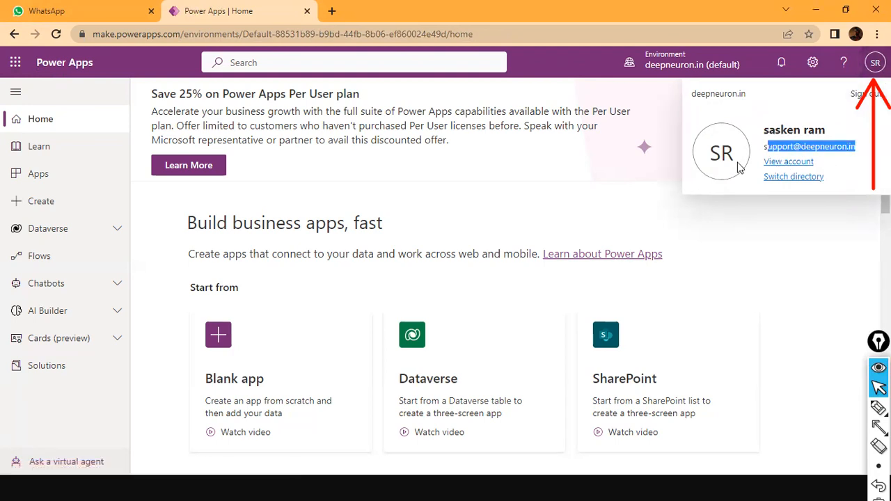
{"action": "left_click", "coordinate": [700, 263]}
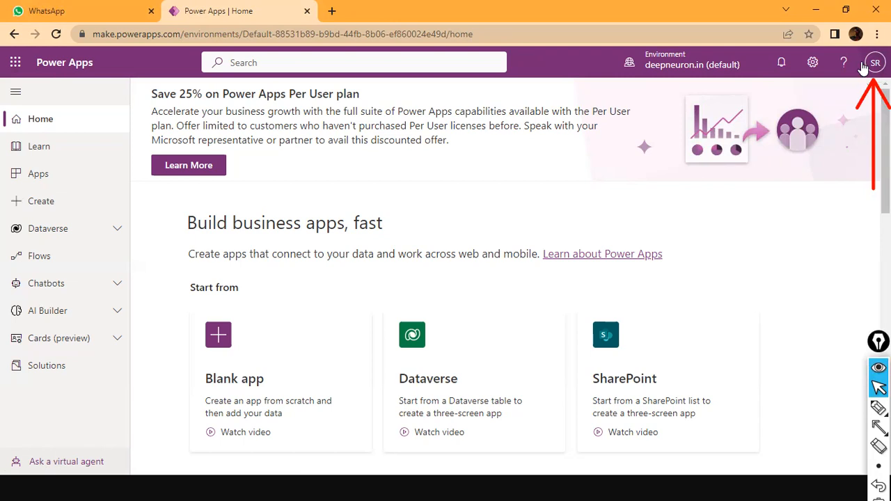
- Open the Power Apps session details from the settings and copy the host name in the instance URL
{"action": "left_click", "coordinate": [813, 64]}
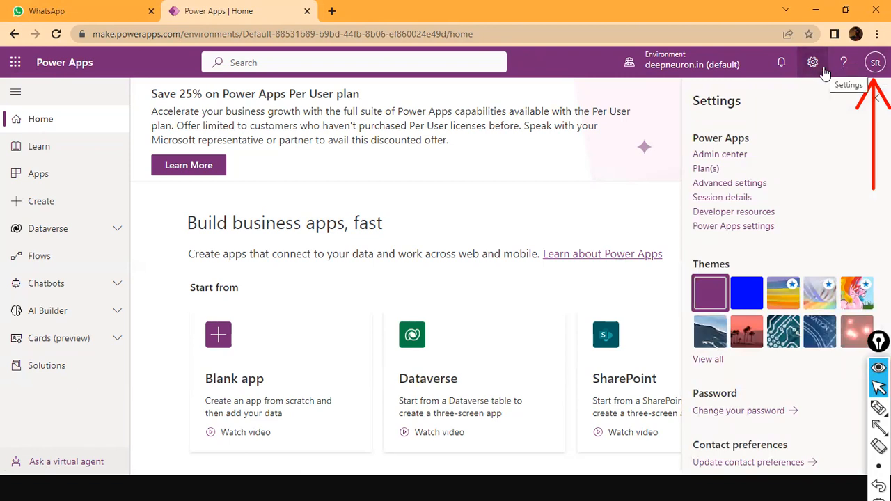
{"action": "left_click", "coordinate": [740, 200]}
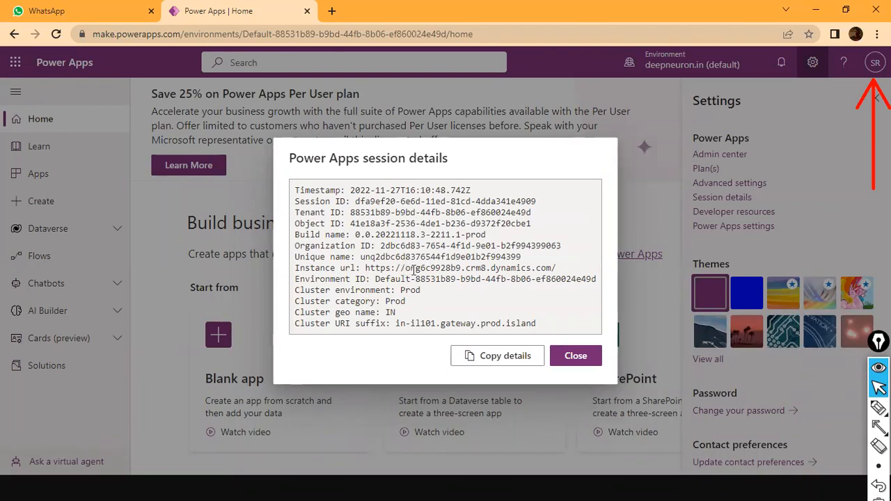
{"action": "left_click_drag", "start_coordinate": [401, 268], "coordinate": [499, 275]}
{"action": "left_click_drag", "start_coordinate": [404, 268], "coordinate": [553, 273]}
{"action": "right_click", "coordinate": [553, 273]}
{"action": "left_click", "coordinate": [567, 280]}
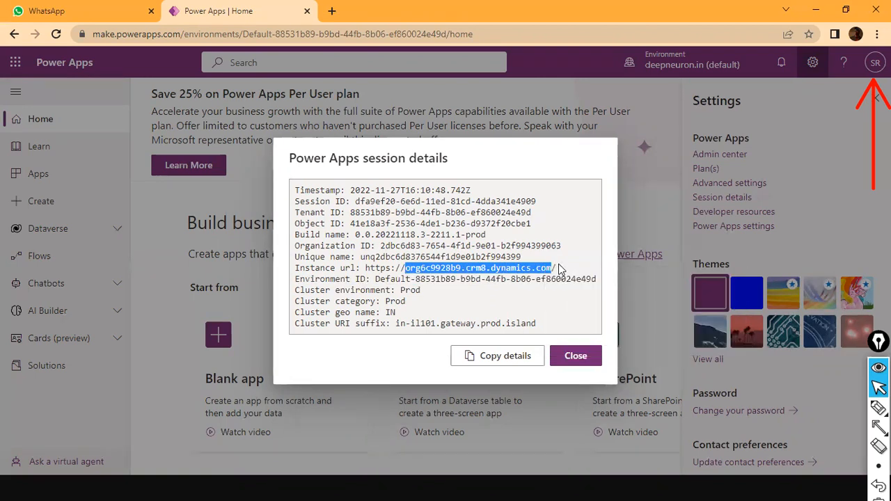
- Switch to Power BI Desktop, try to sign in to Dataverse as a different user, and close the Navigator
{"action": "key", "text": "alt+Tab"}
{"action": "key", "text": "alt+Tab"}
{"action": "key", "text": "alt+Tab"}
{"action": "key", "text": "alt+Tab"}
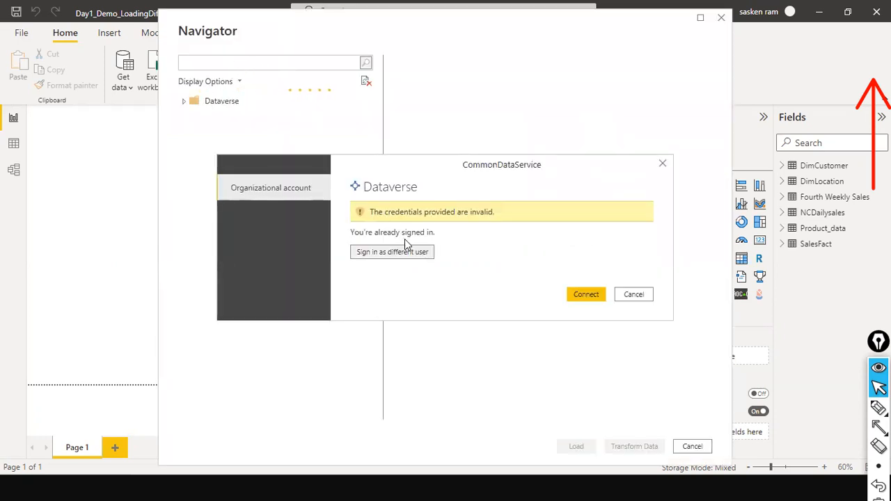
{"action": "left_click", "coordinate": [408, 251]}
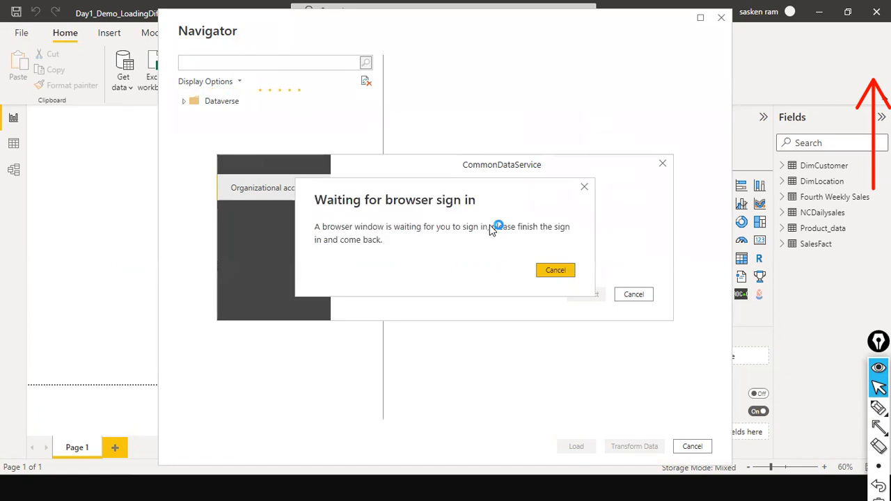
{"action": "left_click", "coordinate": [555, 271]}
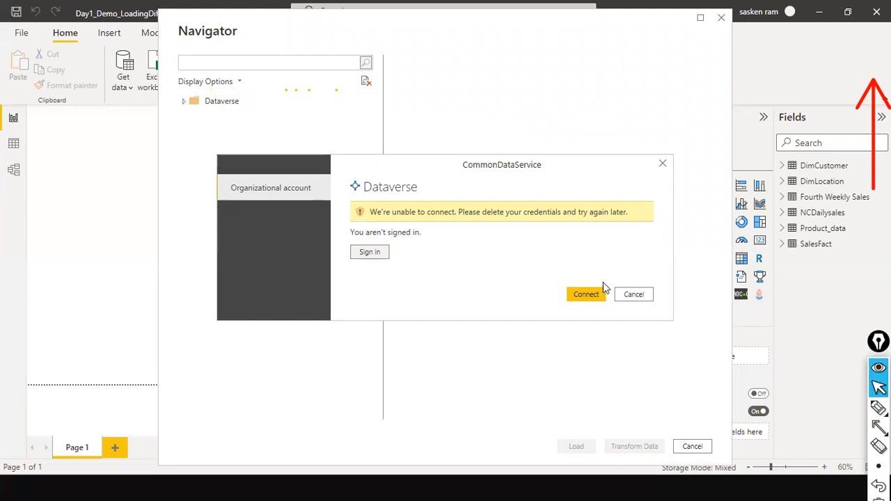
{"action": "left_click", "coordinate": [635, 294]}
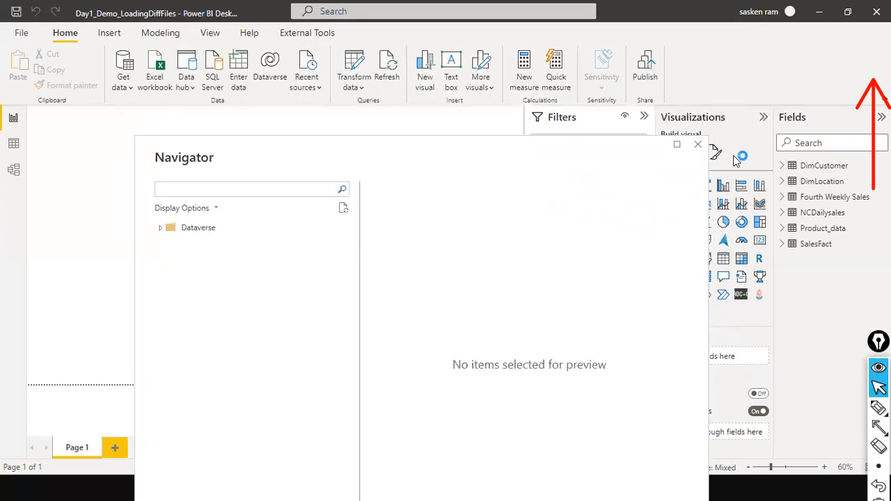
{"action": "left_click", "coordinate": [697, 146]}
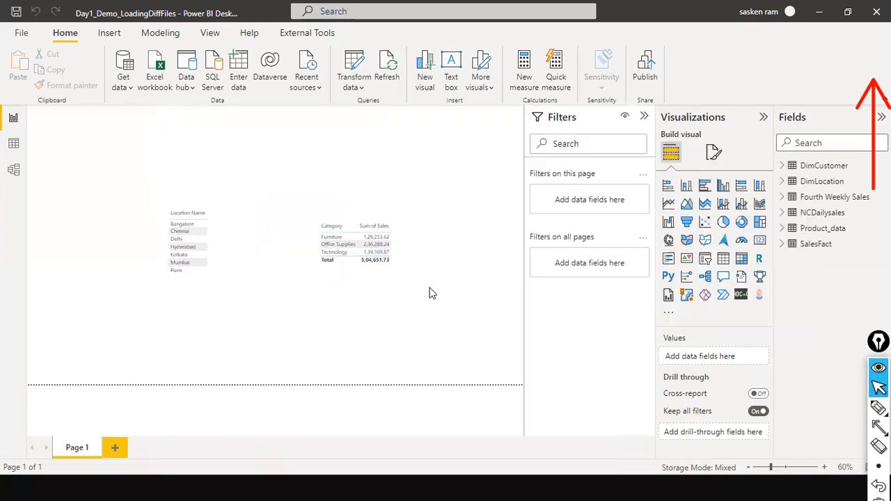
{"action": "key", "text": "alt+Tab"}
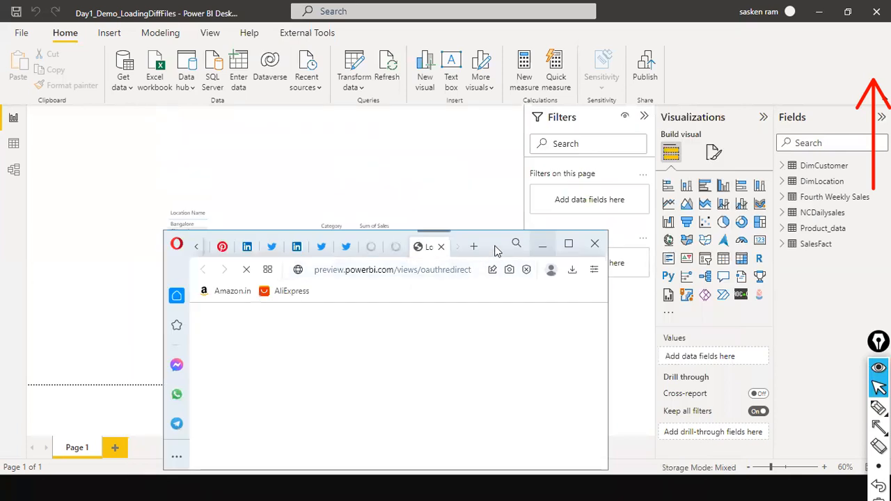
{"action": "left_click_drag", "start_coordinate": [496, 250], "coordinate": [493, 150]}
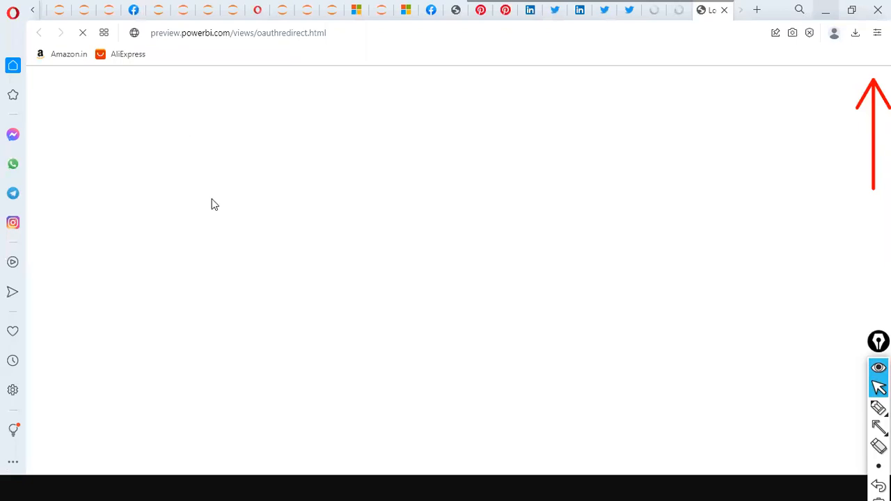
- Return to Power Apps in Chrome, reselect the instance URL's host name, and close the session details
{"action": "key", "text": "alt+Tab"}
{"action": "key", "text": "alt+Tab"}
{"action": "key", "text": "alt+Tab"}
{"action": "key", "text": "alt+Tab"}
{"action": "key", "text": "alt+Tab"}
{"action": "key", "text": "alt+Tab"}
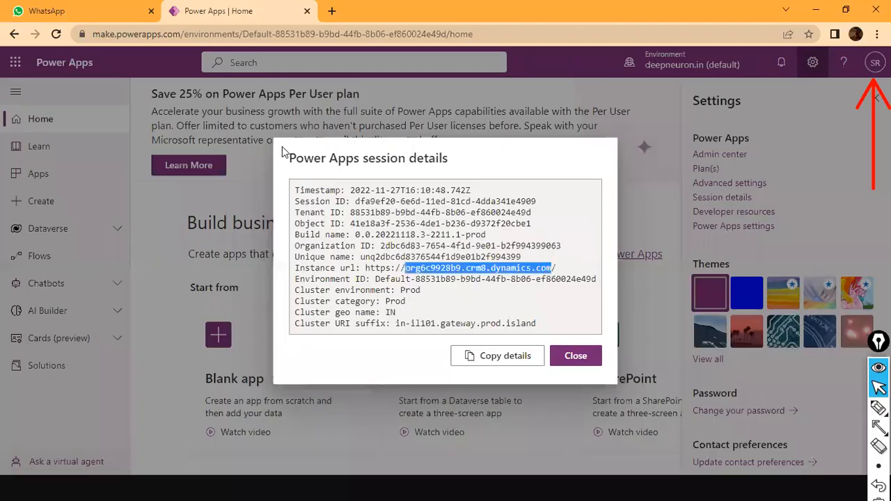
{"action": "left_click", "coordinate": [417, 279]}
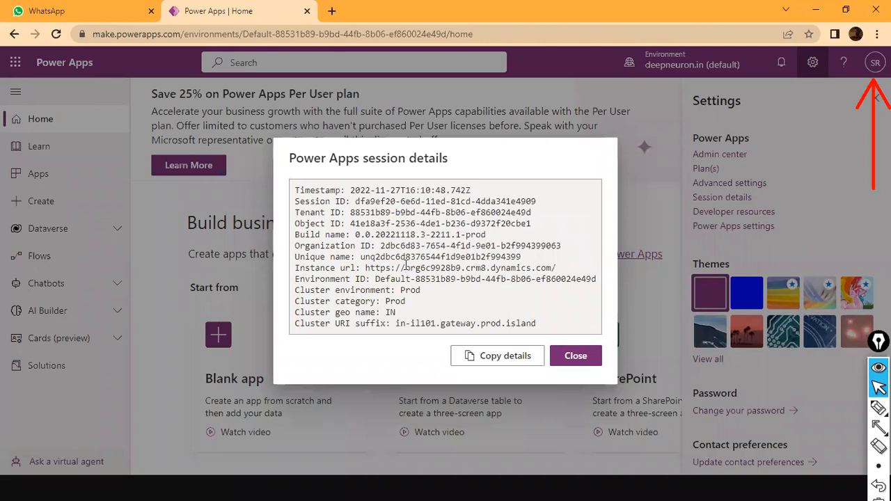
{"action": "left_click_drag", "start_coordinate": [406, 268], "coordinate": [554, 264]}
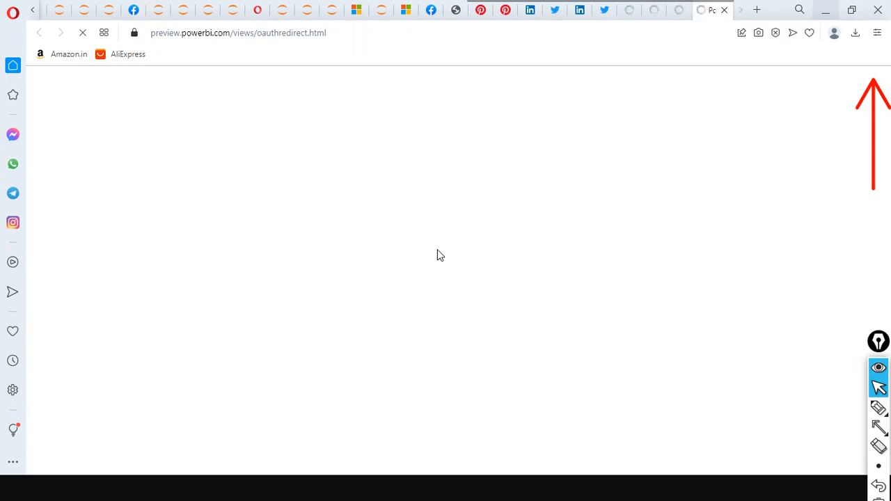
{"action": "key", "text": "alt+Tab"}
{"action": "key", "text": "alt+Tab"}
{"action": "key", "text": "alt+shift+Tab"}
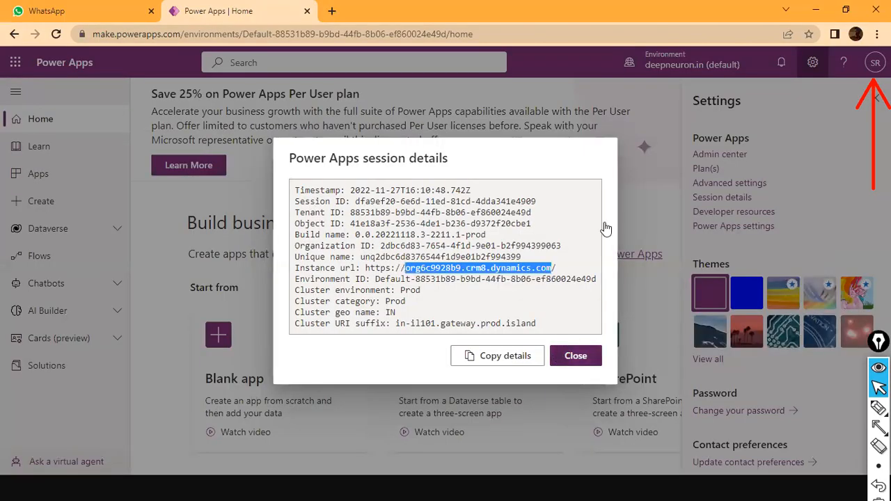
{"action": "left_click", "coordinate": [576, 355]}
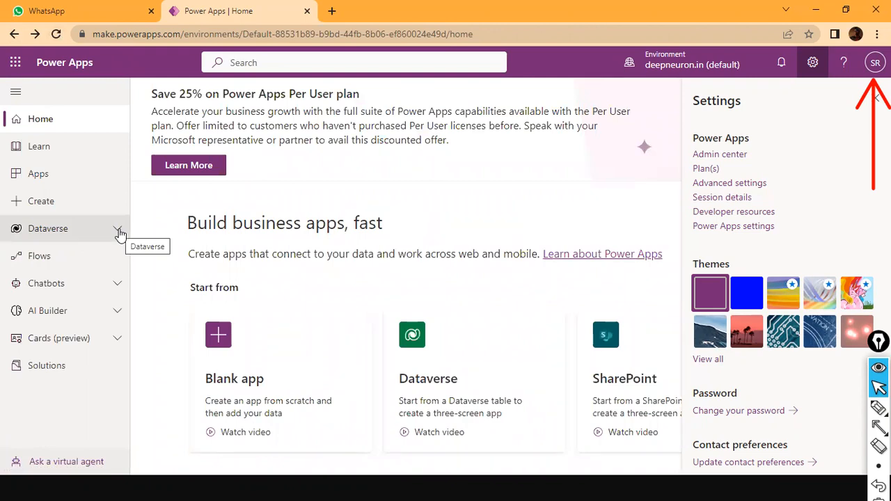
- Open the Dataverse tables list and review the recommended tables and the available export and import options
{"action": "left_click", "coordinate": [119, 230]}
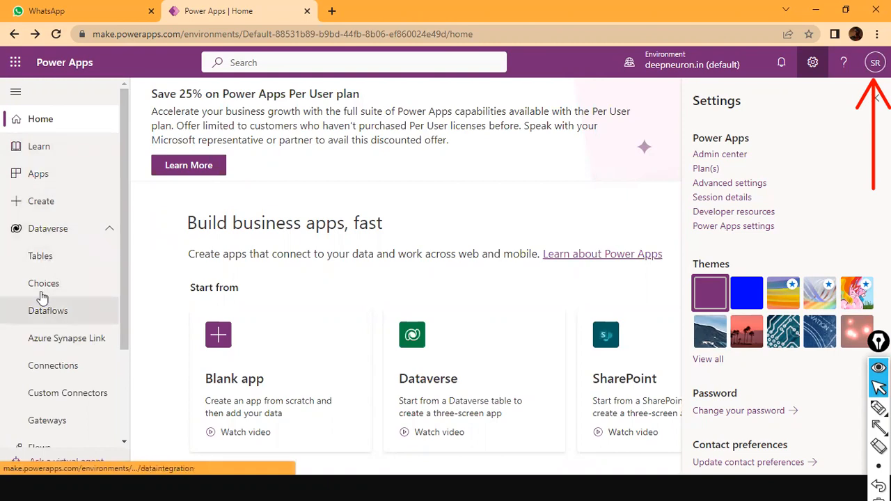
{"action": "left_click", "coordinate": [42, 261]}
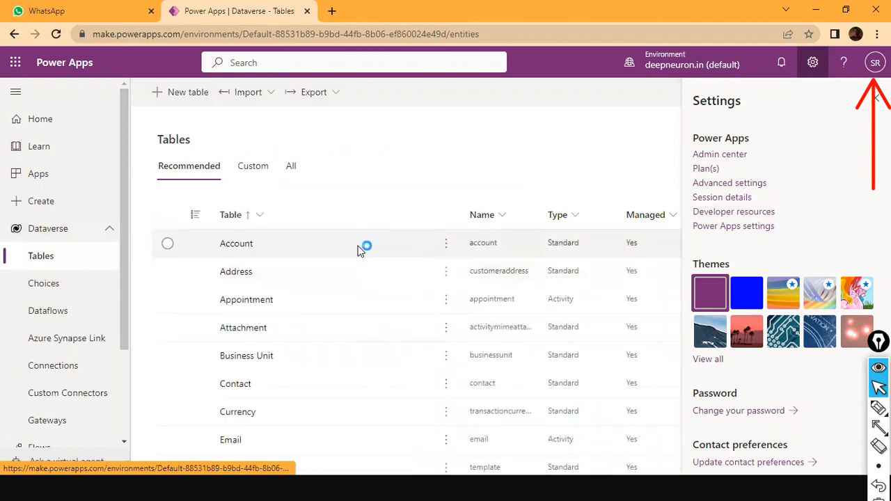
{"action": "scroll", "coordinate": [360, 252], "scroll_direction": "down", "scroll_amount": 3}
{"action": "scroll", "coordinate": [361, 265], "scroll_direction": "down", "scroll_amount": 1}
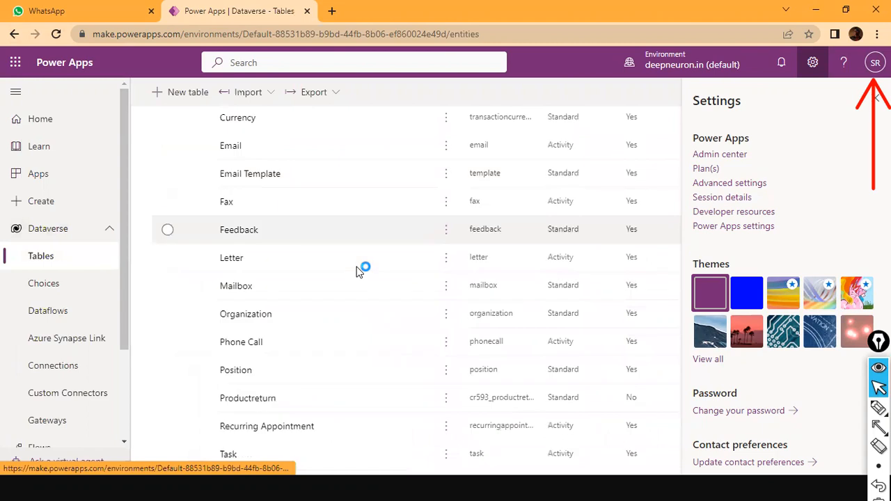
{"action": "scroll", "coordinate": [362, 269], "scroll_direction": "up", "scroll_amount": 5}
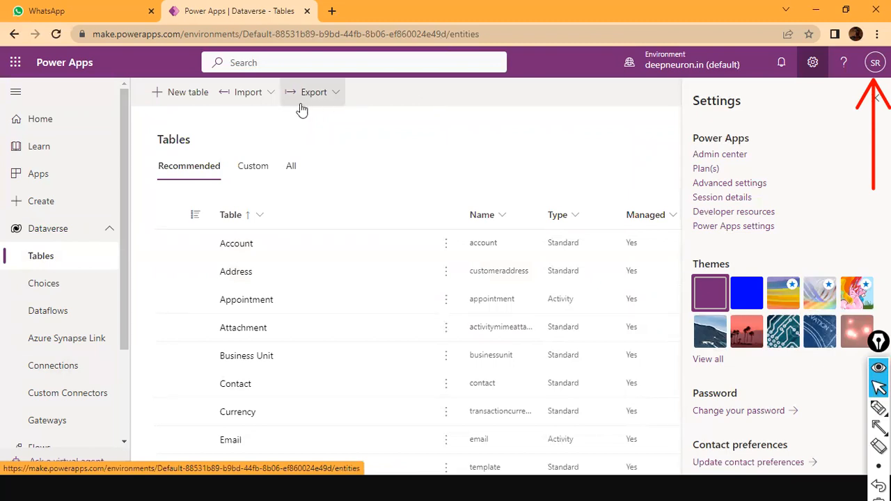
{"action": "left_click", "coordinate": [332, 96]}
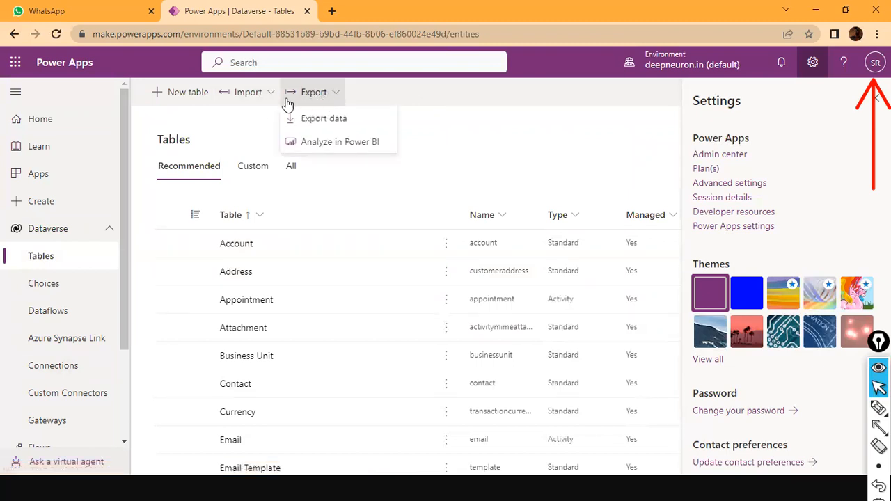
{"action": "left_click", "coordinate": [259, 93]}
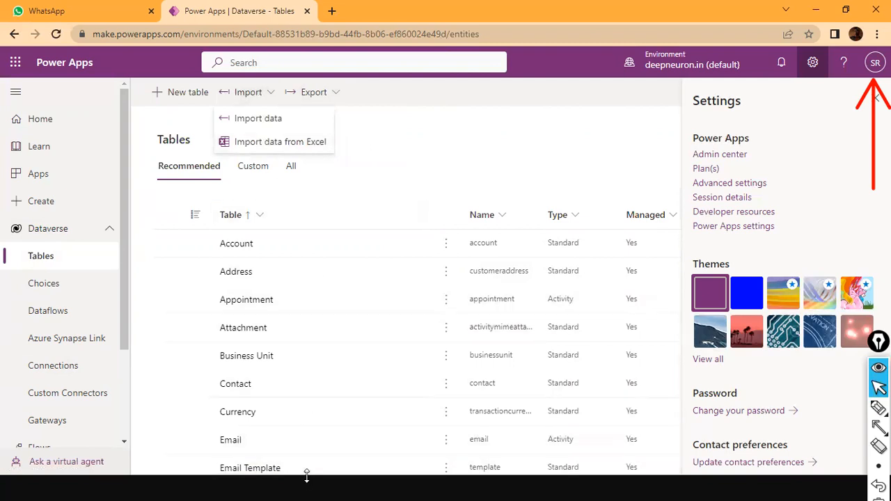
{"action": "left_click", "coordinate": [371, 138]}
- Check the form for a new Dataverse table without creating one, and open the Account table to review its properties, columns and sample data
{"action": "left_click", "coordinate": [165, 97]}
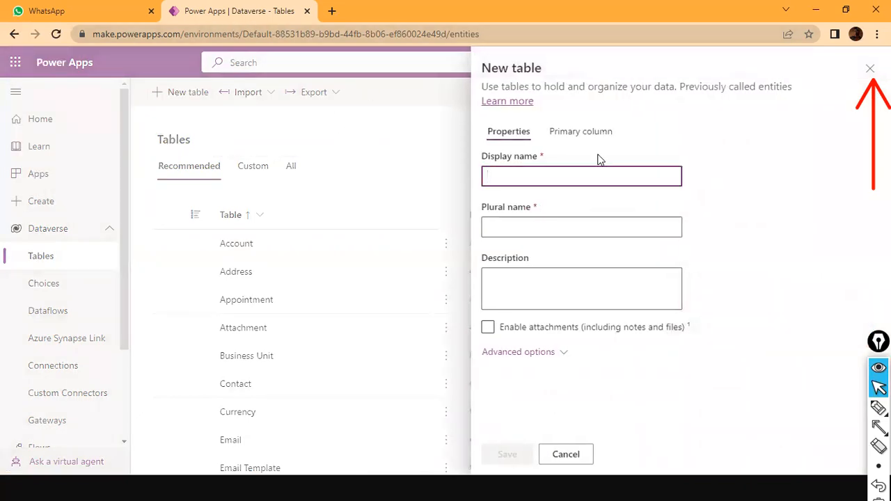
{"action": "left_click", "coordinate": [871, 69]}
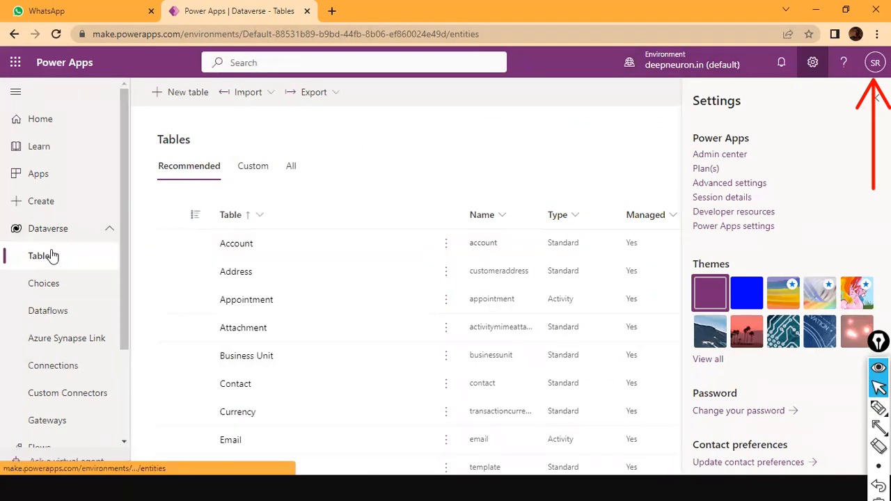
{"action": "left_click", "coordinate": [245, 253]}
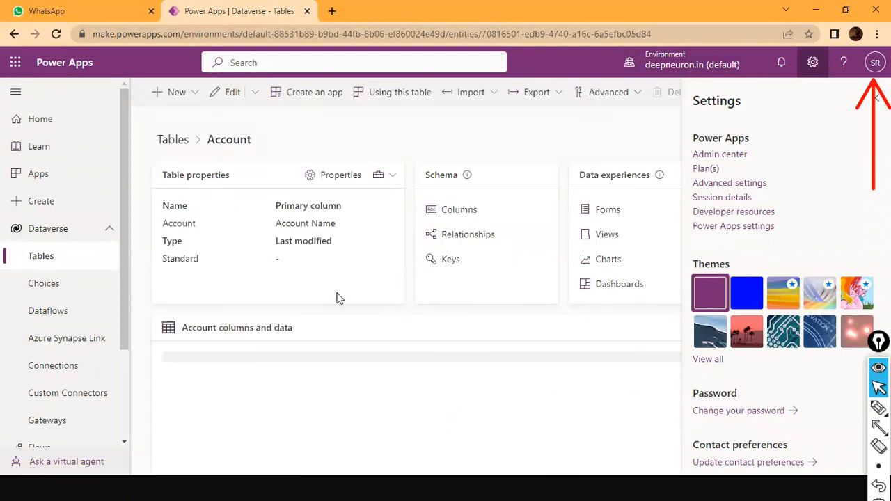
{"action": "scroll", "coordinate": [224, 214], "scroll_direction": "down", "scroll_amount": 1}
{"action": "scroll", "coordinate": [216, 150], "scroll_direction": "up", "scroll_amount": 1}
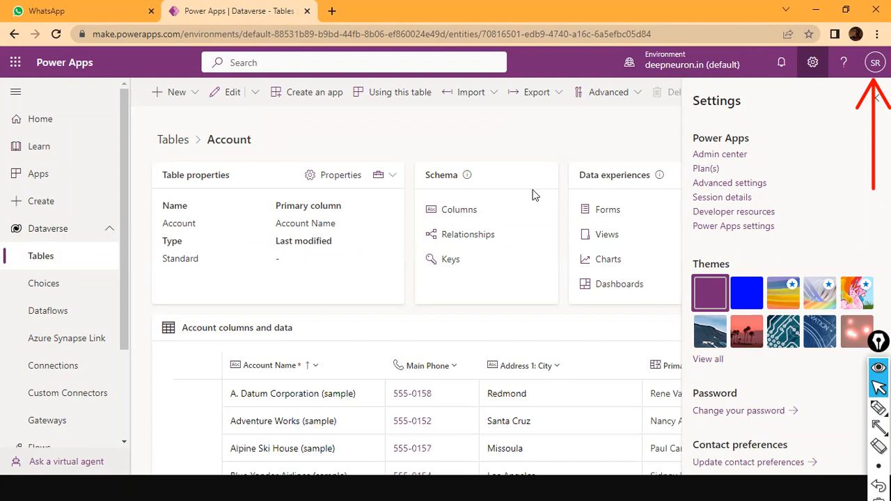
{"action": "scroll", "coordinate": [533, 190], "scroll_direction": "down", "scroll_amount": 3}
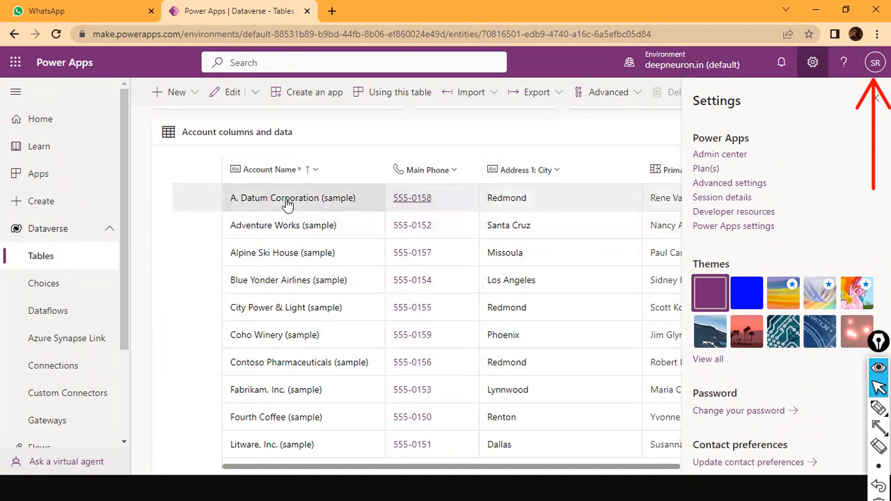
{"action": "scroll", "coordinate": [288, 202], "scroll_direction": "up", "scroll_amount": 3}
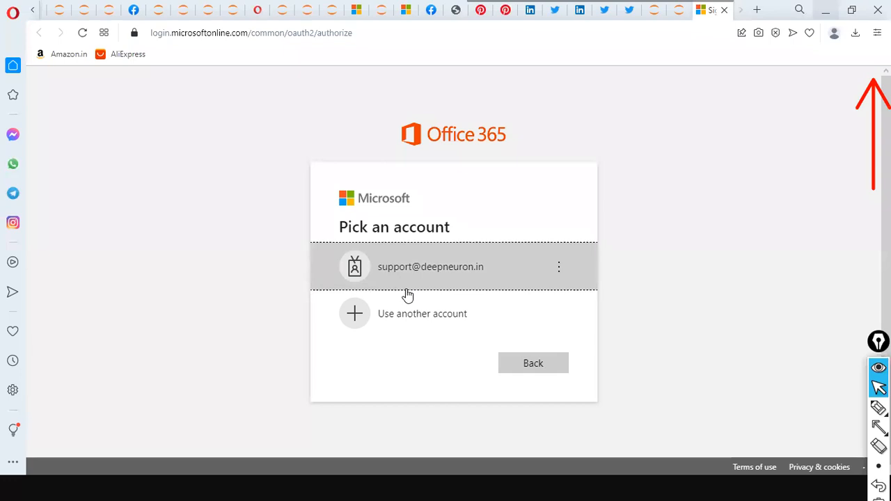
- Sign in to Office 365 with the listed organizational account and its password, cancelling the verification request and picking the account again
{"action": "double_click", "coordinate": [449, 275]}
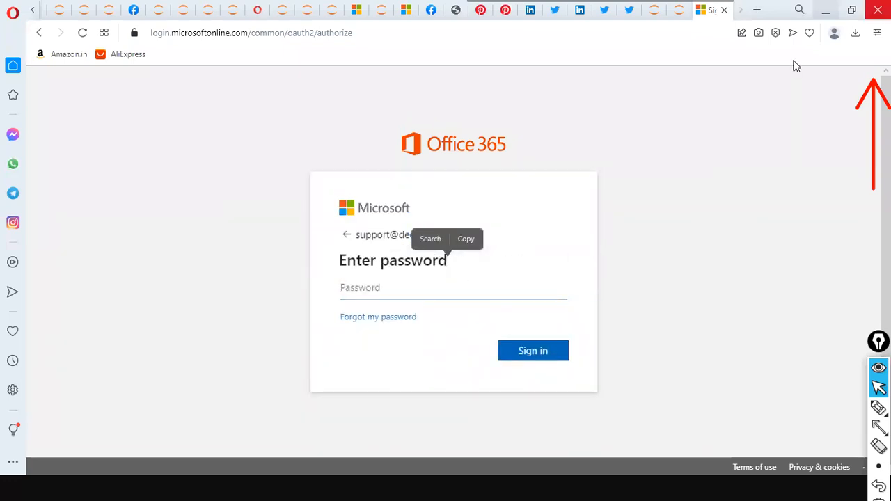
{"action": "type", "text": "a••••••••"}
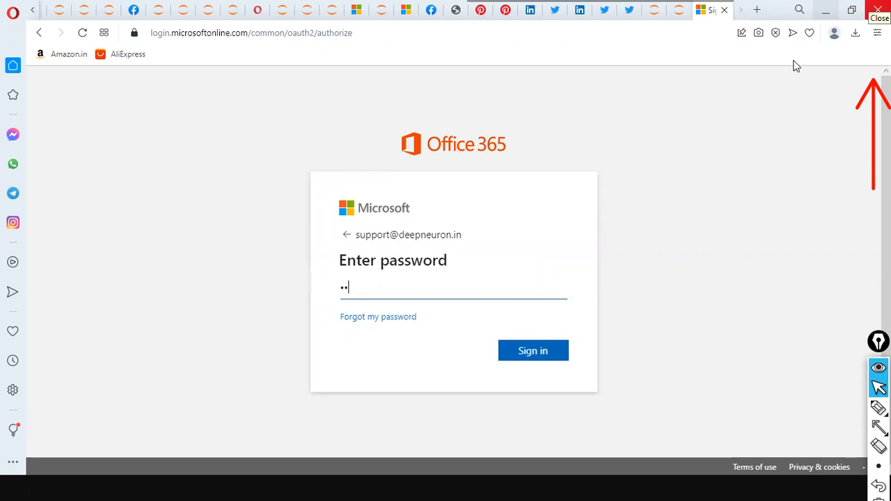
{"action": "key", "text": "Return"}
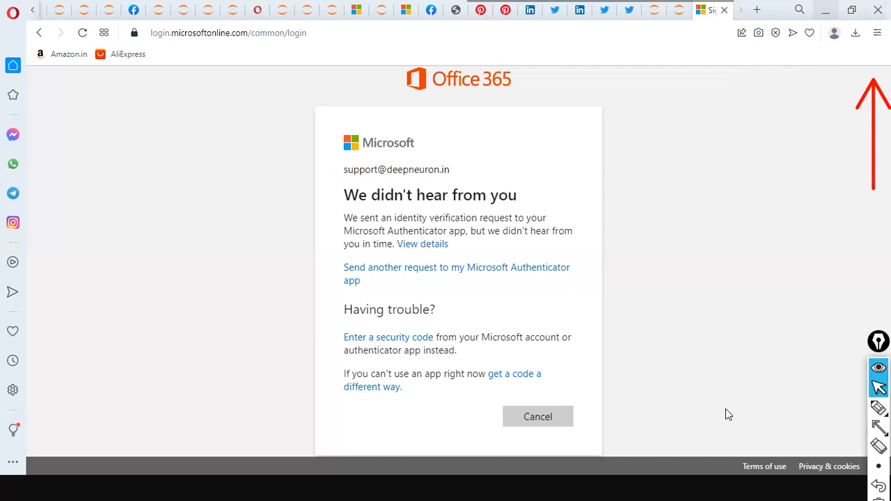
{"action": "left_click", "coordinate": [533, 421]}
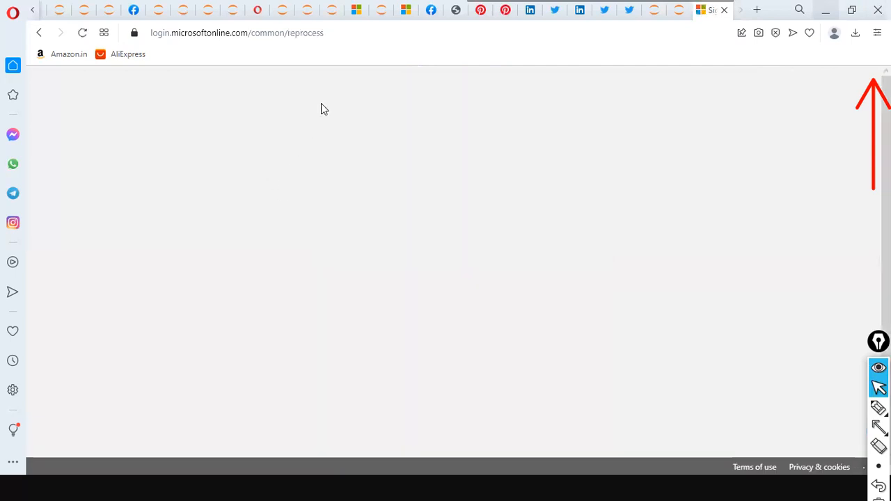
{"action": "left_click", "coordinate": [422, 263]}
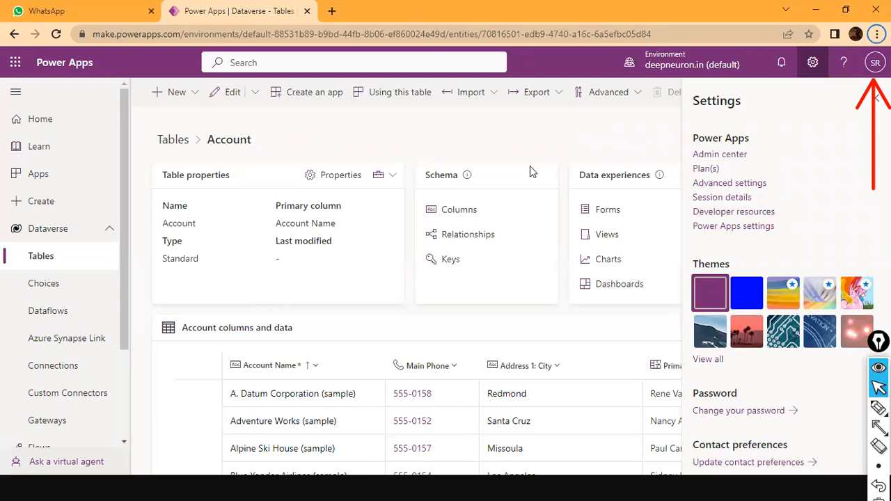
- Switch to Power BI Desktop and connect to Dataverse as a data source, signing in again with the organizational account
{"action": "key", "text": "alt+Tab"}
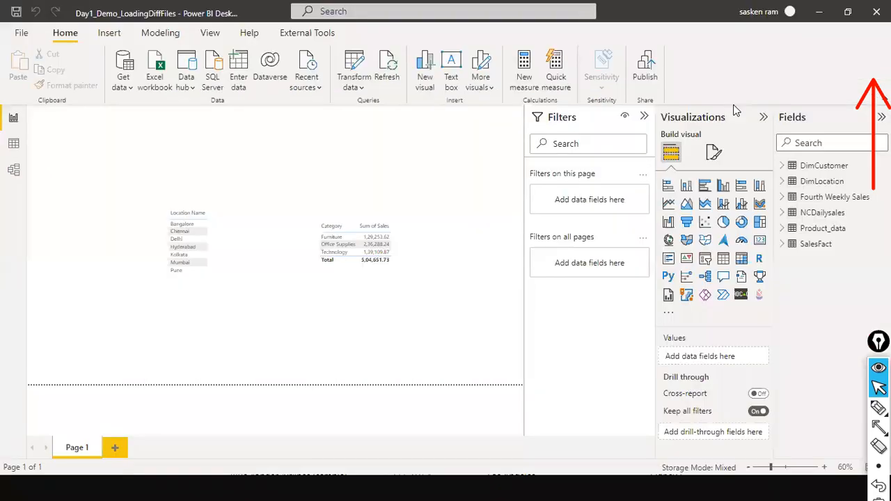
{"action": "left_click", "coordinate": [120, 92]}
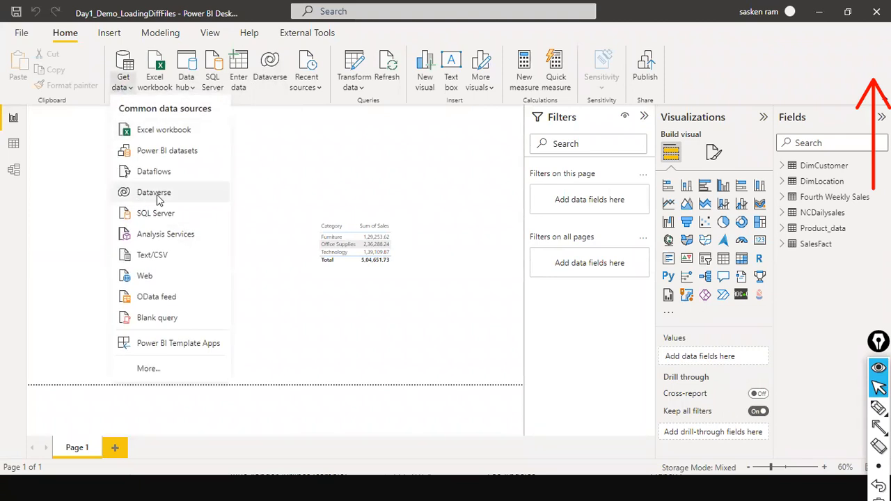
{"action": "left_click", "coordinate": [159, 198]}
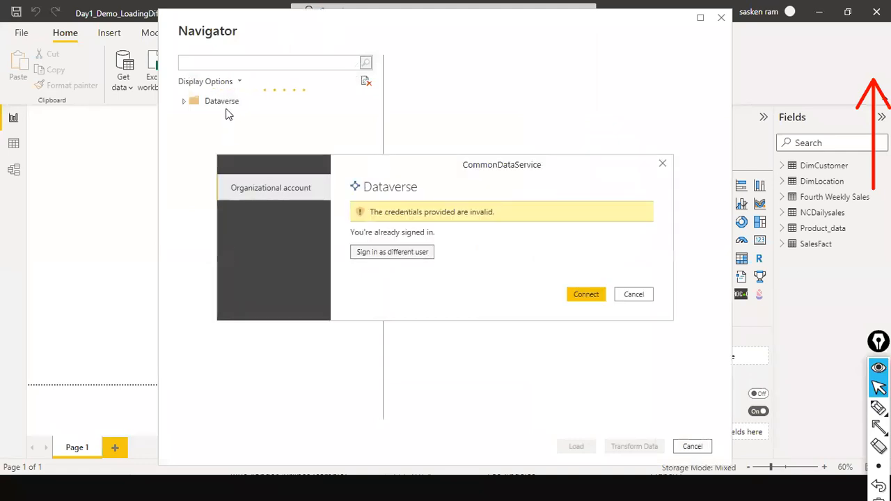
{"action": "left_click", "coordinate": [415, 255]}
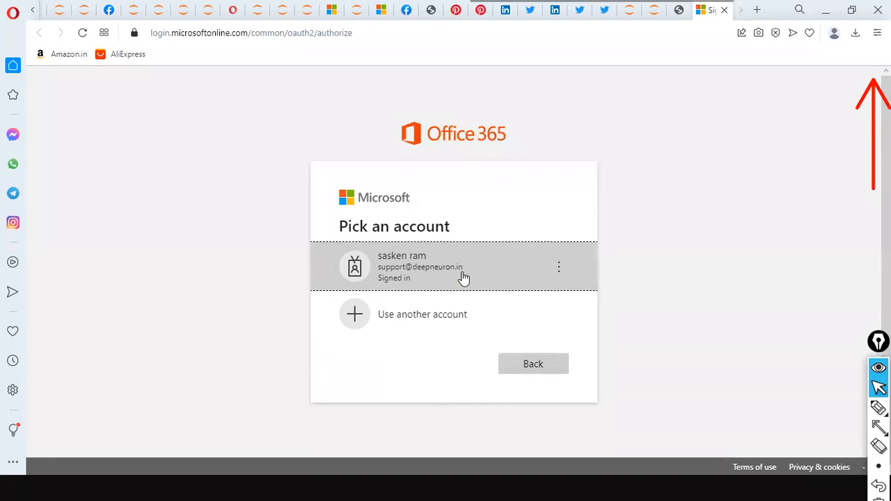
{"action": "left_click", "coordinate": [463, 278]}
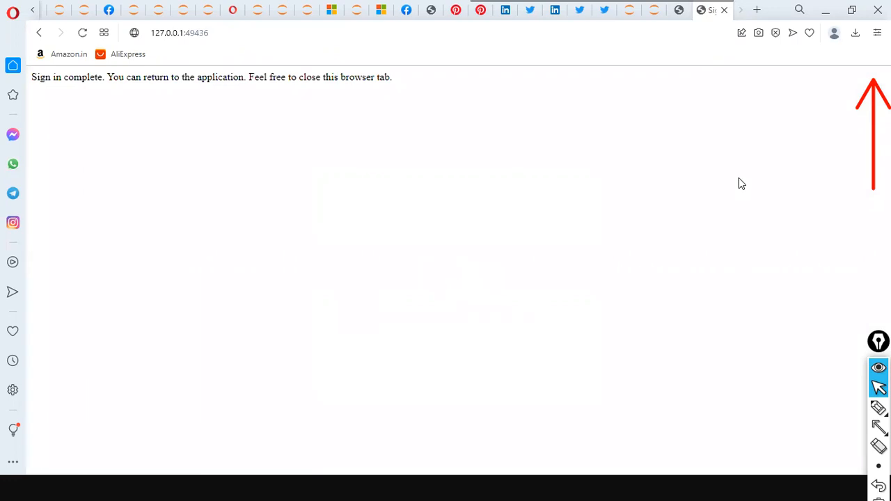
{"action": "left_click", "coordinate": [826, 11]}
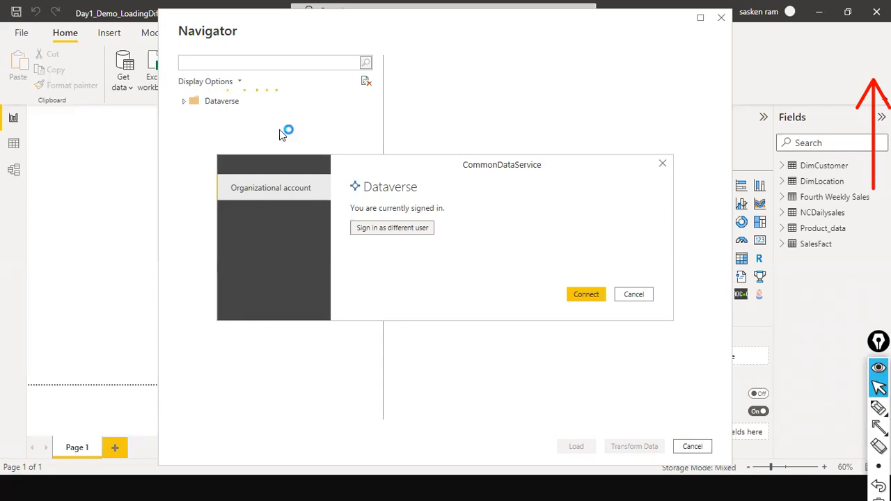
{"action": "left_click", "coordinate": [591, 294]}
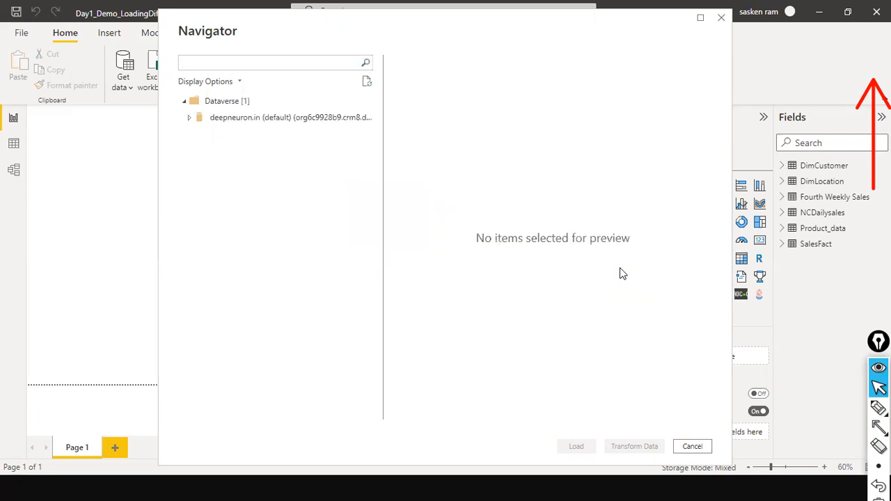
- Expand the deepneuron.in (default) environment in the Navigator, signing in again with the organizational account to connect to it
{"action": "left_click", "coordinate": [188, 119]}
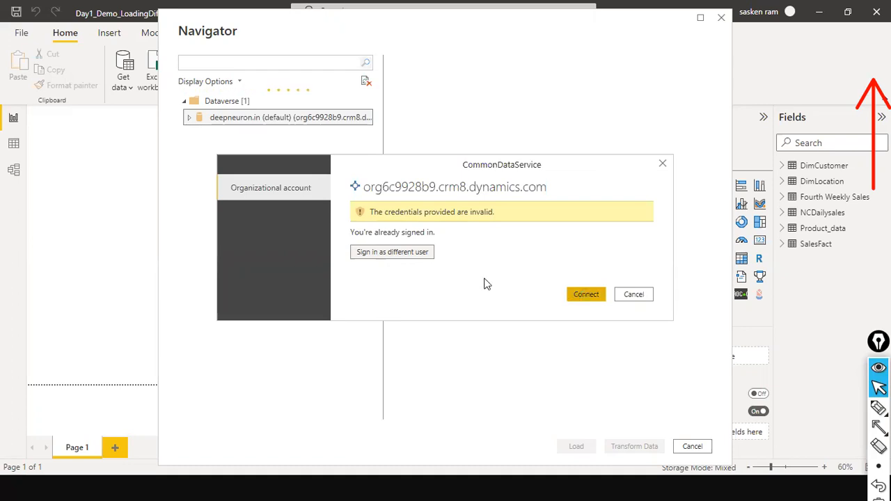
{"action": "left_click", "coordinate": [383, 253]}
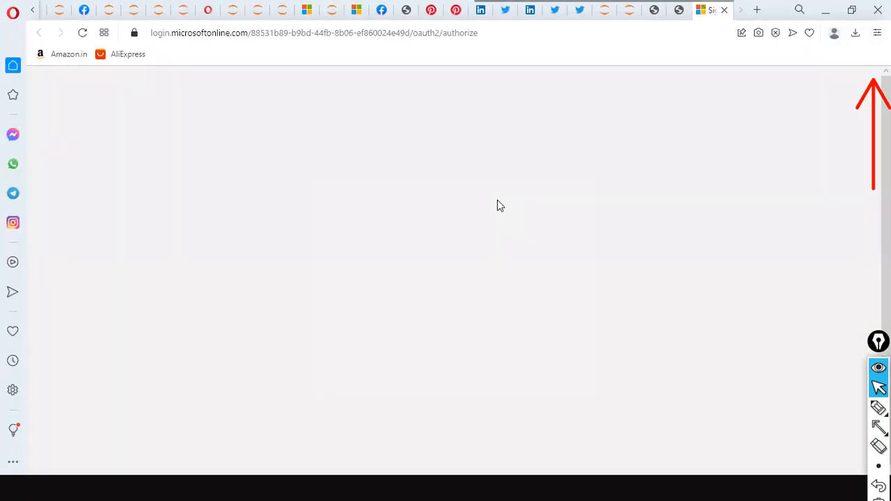
{"action": "left_click", "coordinate": [453, 258]}
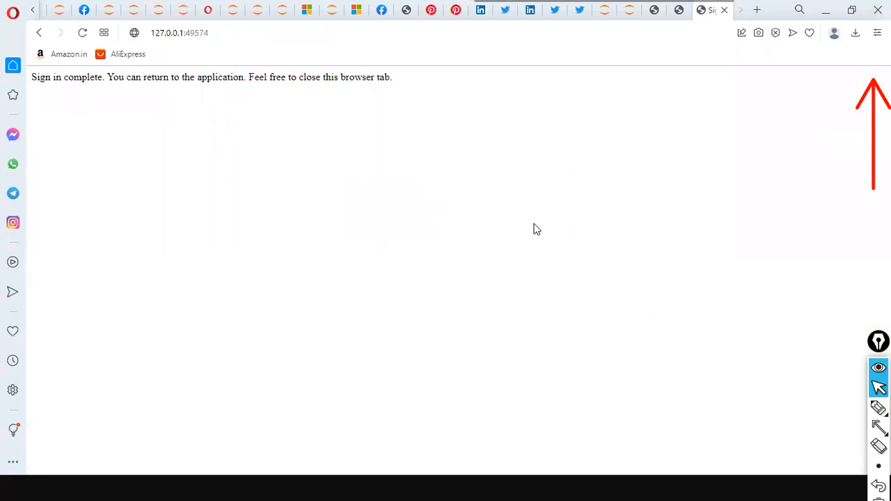
{"action": "key", "text": "alt+Tab"}
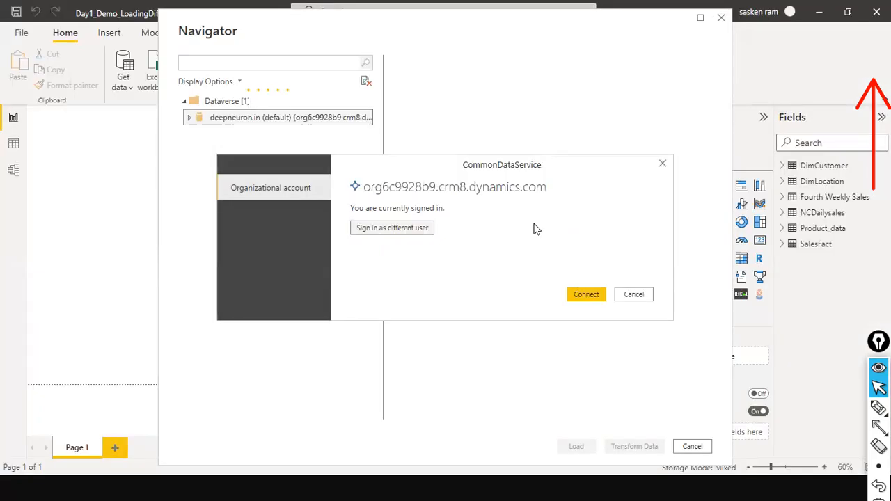
{"action": "left_click", "coordinate": [584, 295]}
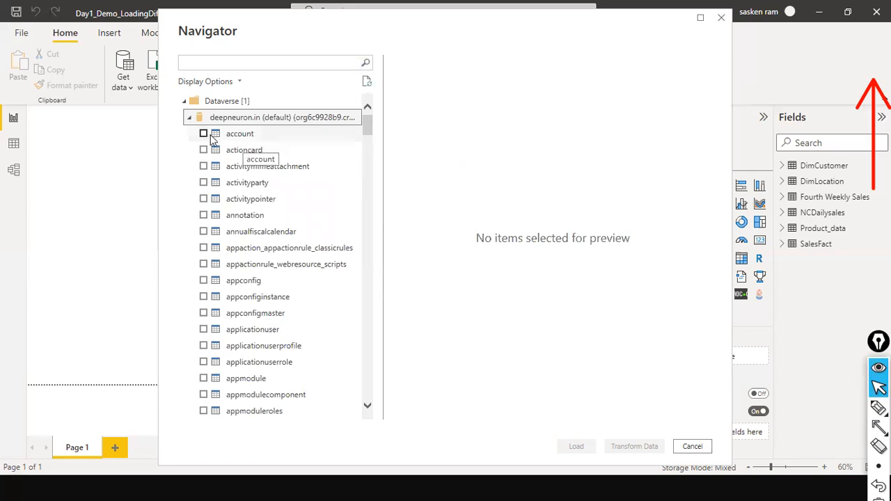
- Compare the Navigator's tables with the Dataverse tables list in Power Apps, and return to Power BI Desktop
{"action": "key", "text": "alt+Tab"}
{"action": "key", "text": "alt+Tab"}
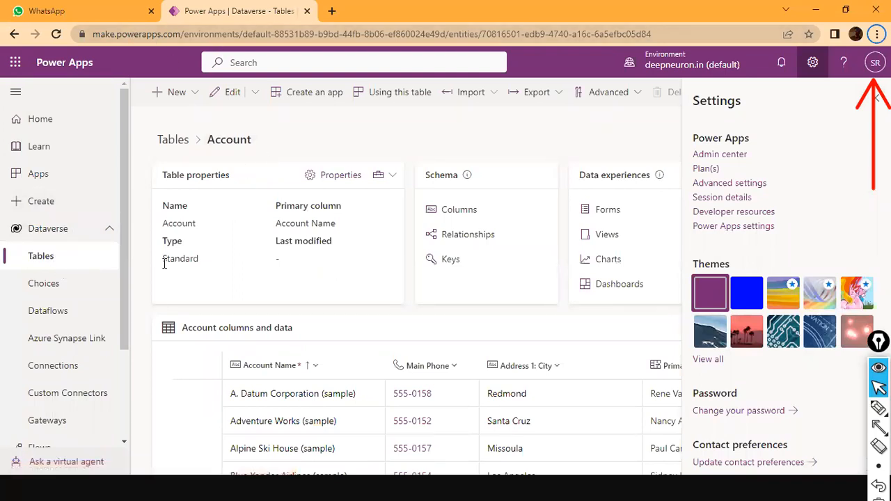
{"action": "key", "text": "alt+Tab"}
{"action": "key", "text": "alt+Tab"}
{"action": "left_click", "coordinate": [49, 259]}
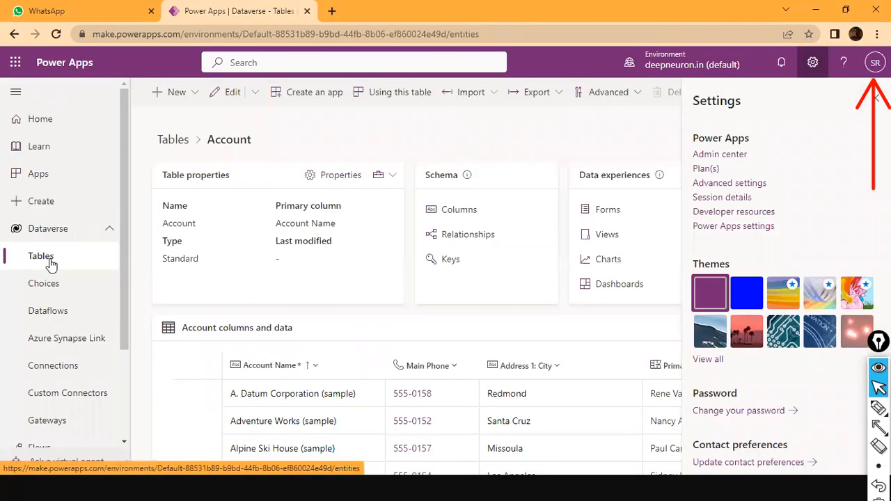
{"action": "scroll", "coordinate": [267, 281], "scroll_direction": "down", "scroll_amount": 3}
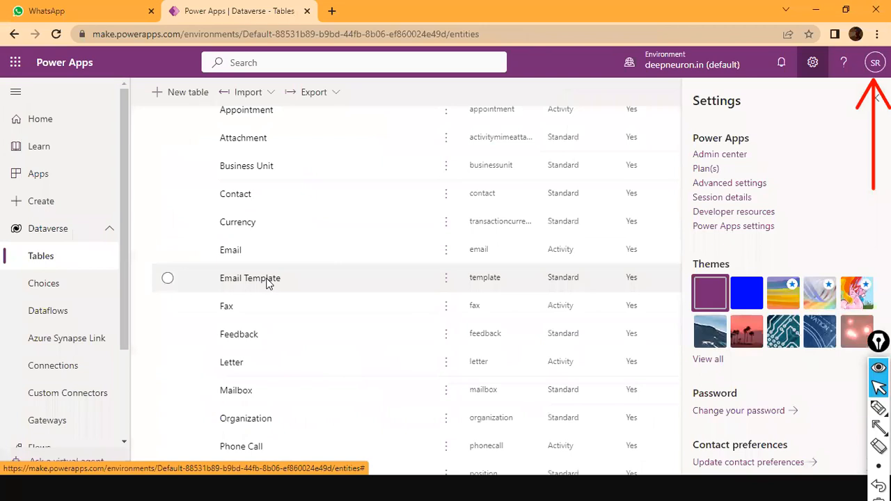
{"action": "scroll", "coordinate": [299, 223], "scroll_direction": "down", "scroll_amount": 1}
{"action": "key", "text": "alt+Tab"}
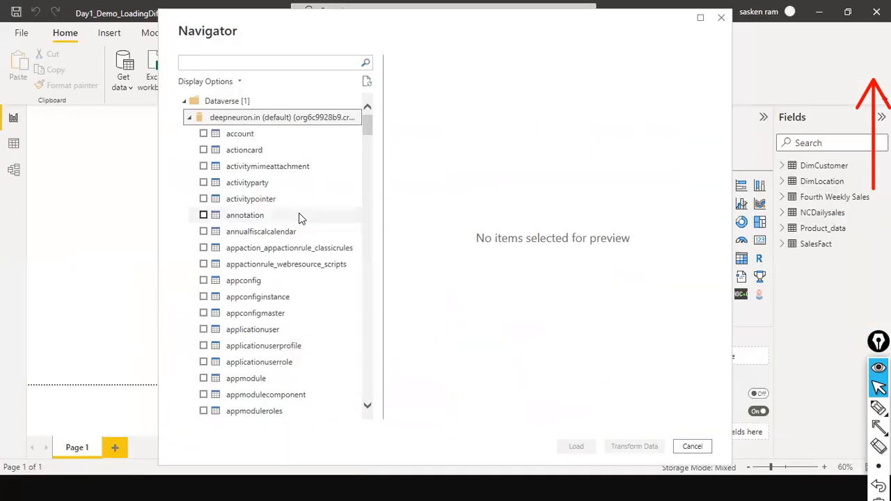
- Select the account table for loading and review its preview through to the last columns
{"action": "left_click", "coordinate": [204, 135]}
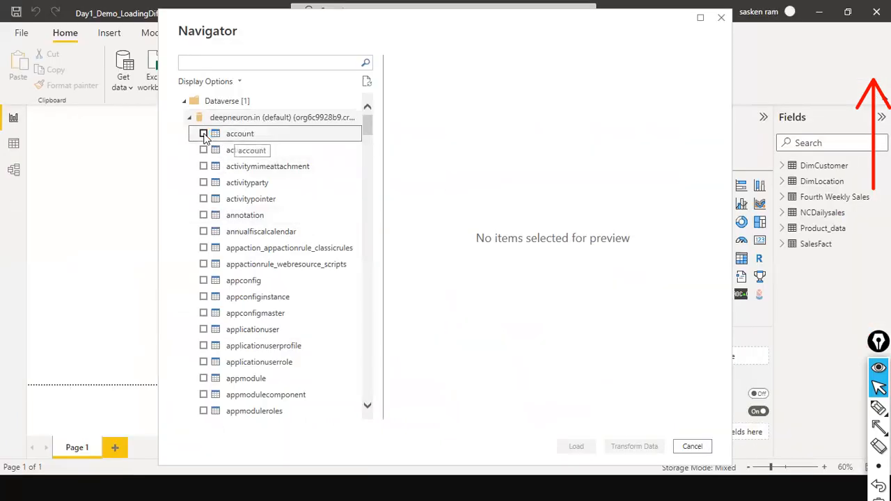
{"action": "left_click", "coordinate": [204, 134]}
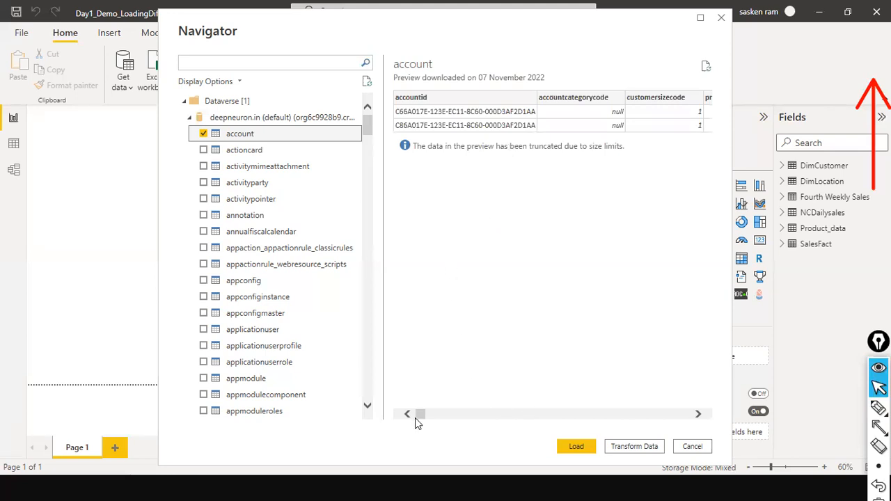
{"action": "left_click_drag", "start_coordinate": [416, 416], "coordinate": [322, 409]}
{"action": "left_click_drag", "start_coordinate": [424, 415], "coordinate": [688, 439]}
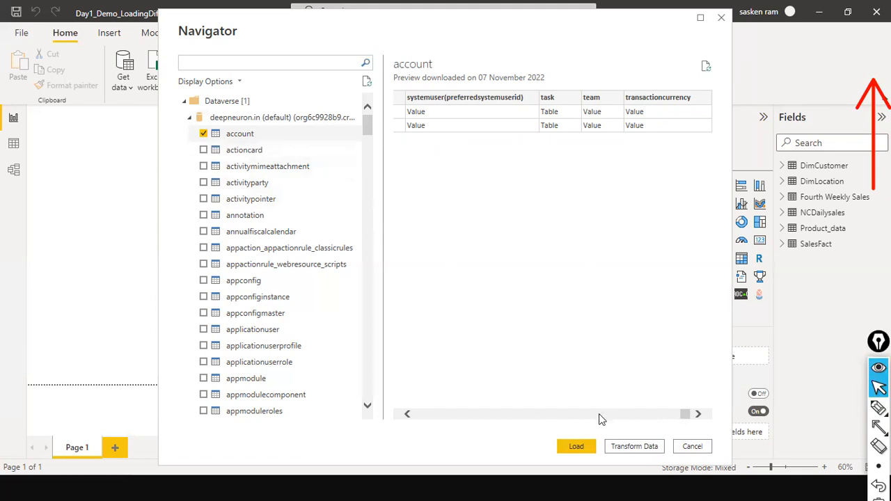
- Load the account table into the report with the Import connection mode
{"action": "left_click", "coordinate": [589, 446]}
{"action": "left_click", "coordinate": [576, 446]}
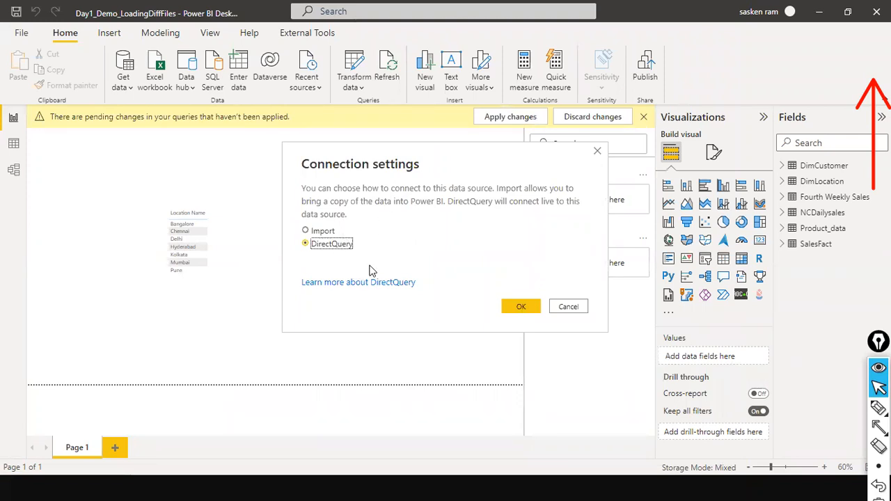
{"action": "left_click", "coordinate": [323, 231]}
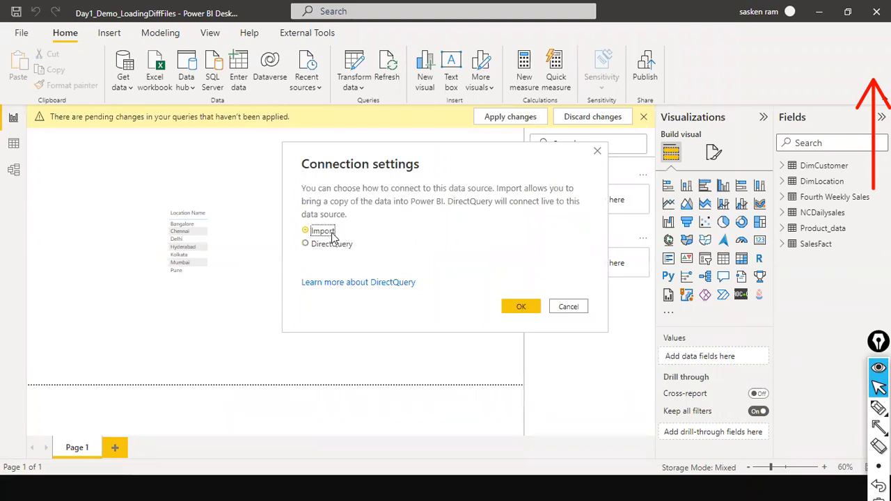
{"action": "left_click", "coordinate": [533, 308]}
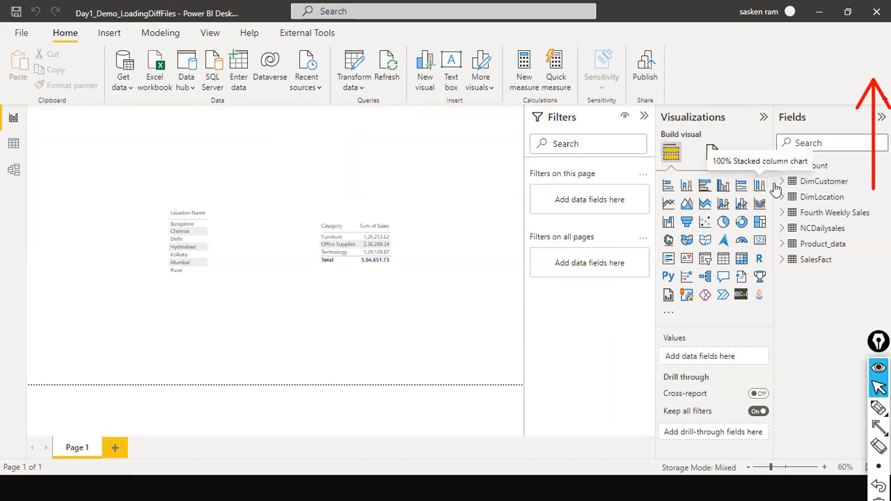
- Move the Category sales table to the report page's upper-left corner and place an empty pie chart to the right of the Location Name table
{"action": "left_click_drag", "start_coordinate": [407, 243], "coordinate": [130, 160]}
{"action": "left_click", "coordinate": [519, 224]}
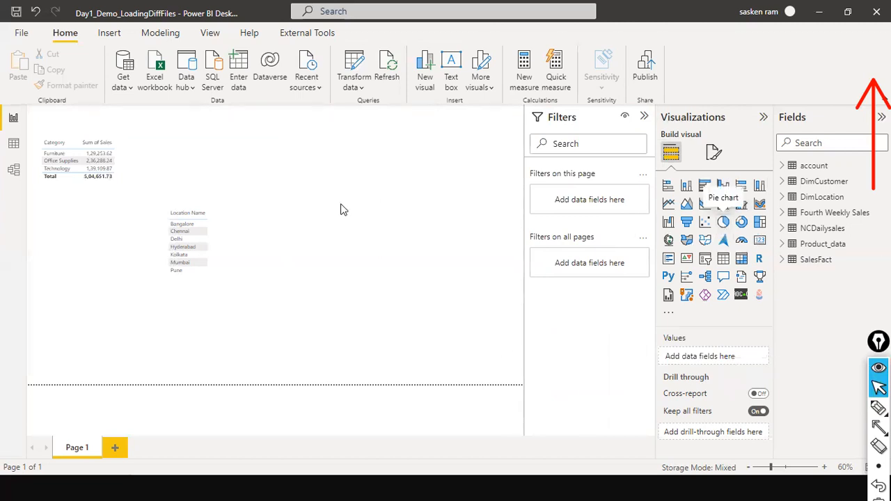
{"action": "left_click_drag", "start_coordinate": [231, 181], "coordinate": [398, 253]}
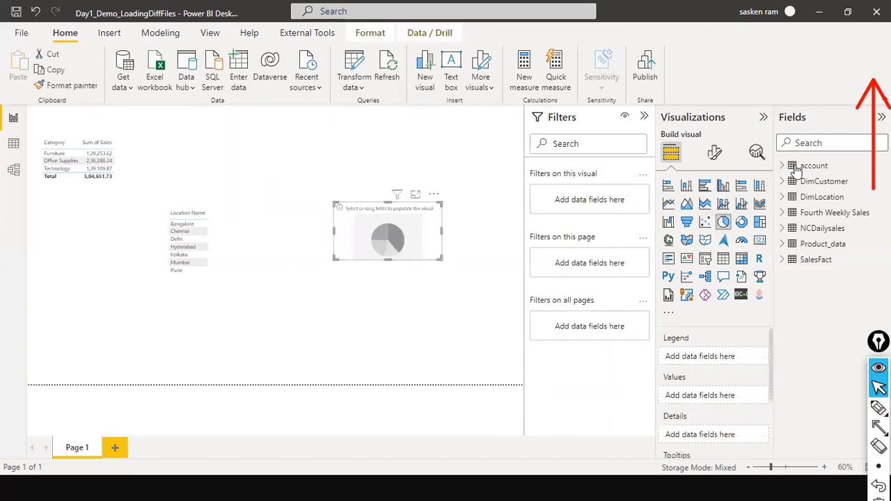
- Filter the field list by "account" and add Account Name from the account table as the pie chart's legend
{"action": "left_click", "coordinate": [782, 166]}
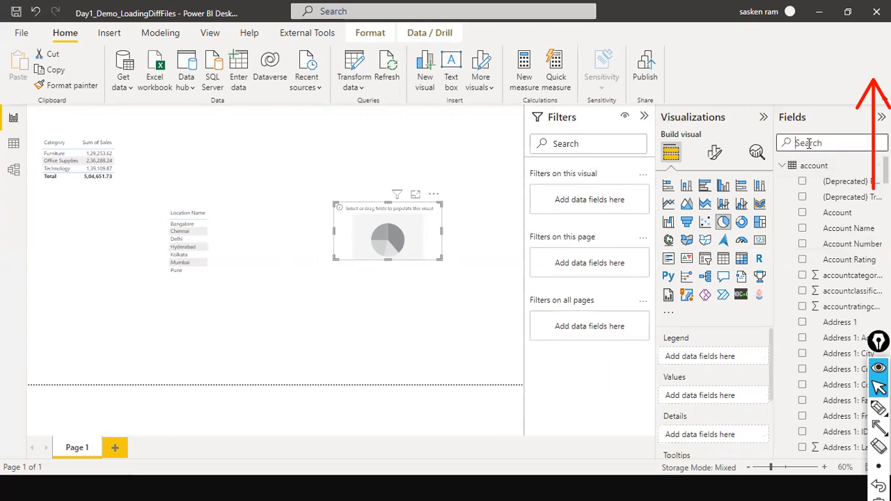
{"action": "type", "text": "account"}
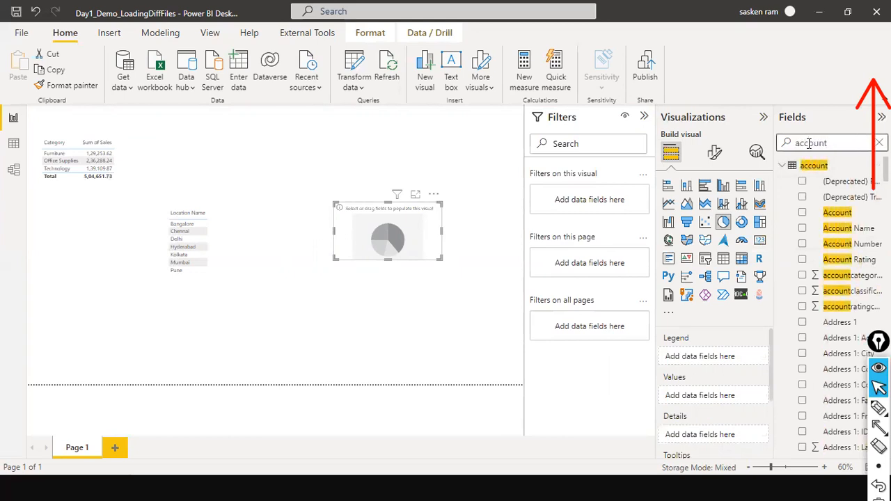
{"action": "left_click_drag", "start_coordinate": [851, 229], "coordinate": [412, 242]}
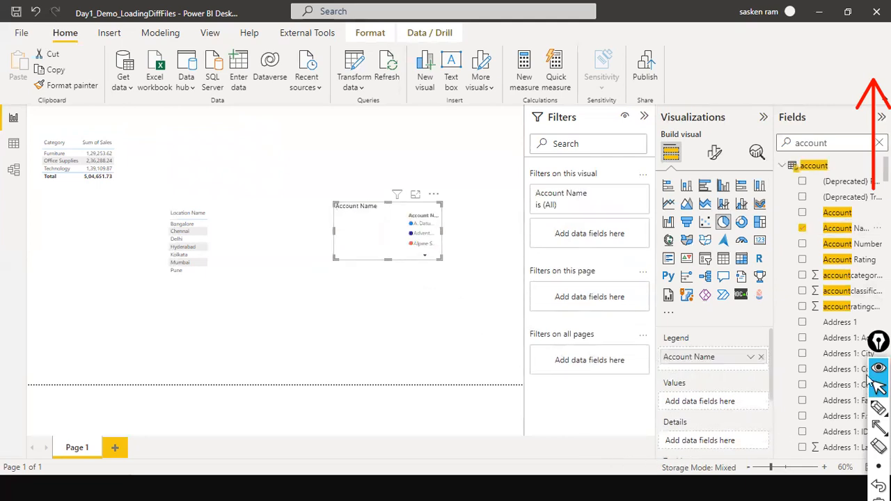
- Find the account table's number fields by filtering for "num", add Number of Employees as the pie chart's values, and make the chart taller
{"action": "scroll", "coordinate": [808, 366], "scroll_direction": "down", "scroll_amount": 5}
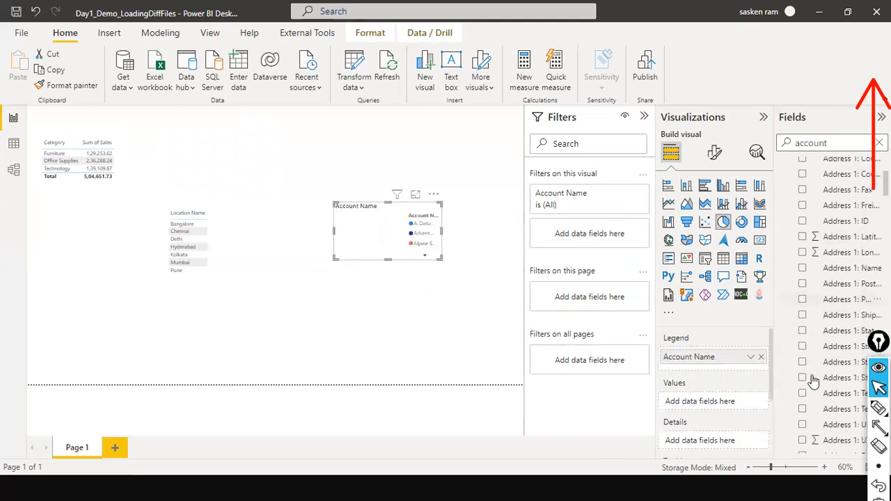
{"action": "scroll", "coordinate": [813, 391], "scroll_direction": "down", "scroll_amount": 10}
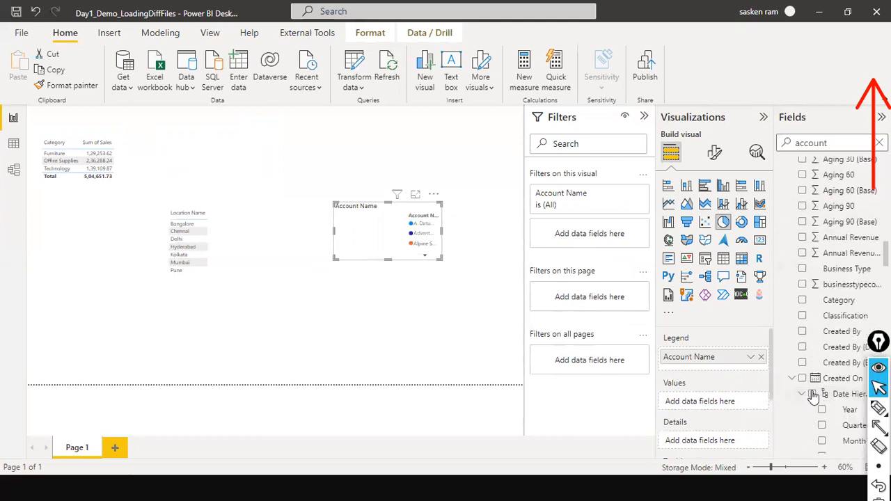
{"action": "scroll", "coordinate": [813, 395], "scroll_direction": "down", "scroll_amount": 10}
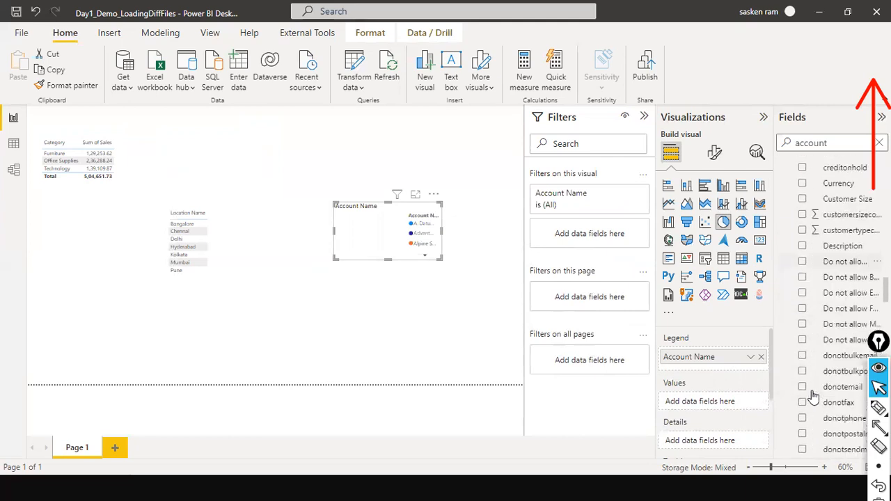
{"action": "scroll", "coordinate": [813, 395], "scroll_direction": "down", "scroll_amount": 10}
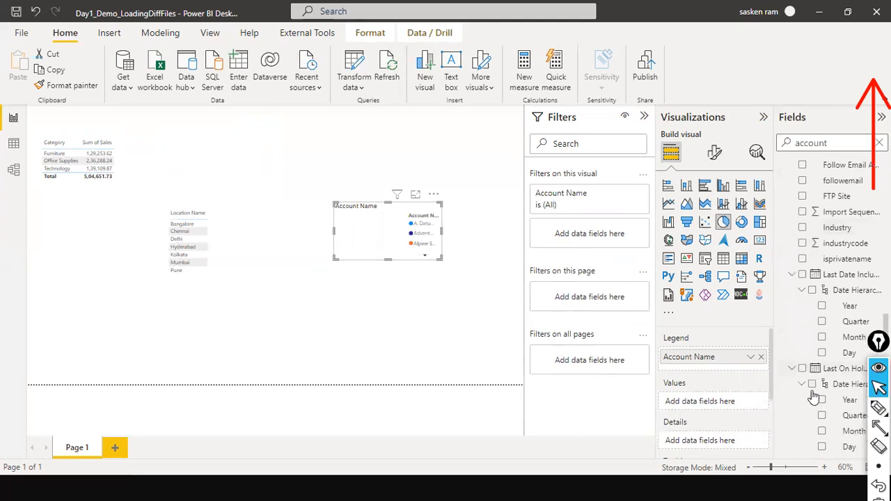
{"action": "scroll", "coordinate": [813, 396], "scroll_direction": "down", "scroll_amount": 5}
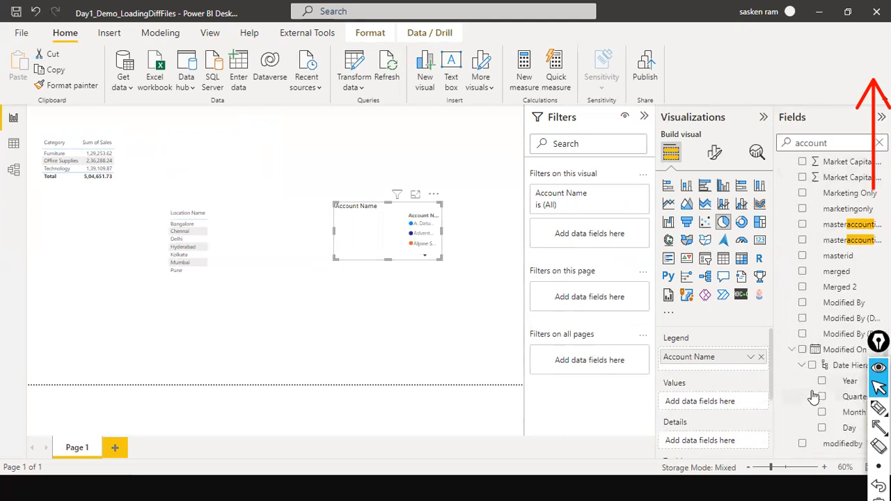
{"action": "scroll", "coordinate": [814, 396], "scroll_direction": "down", "scroll_amount": 10}
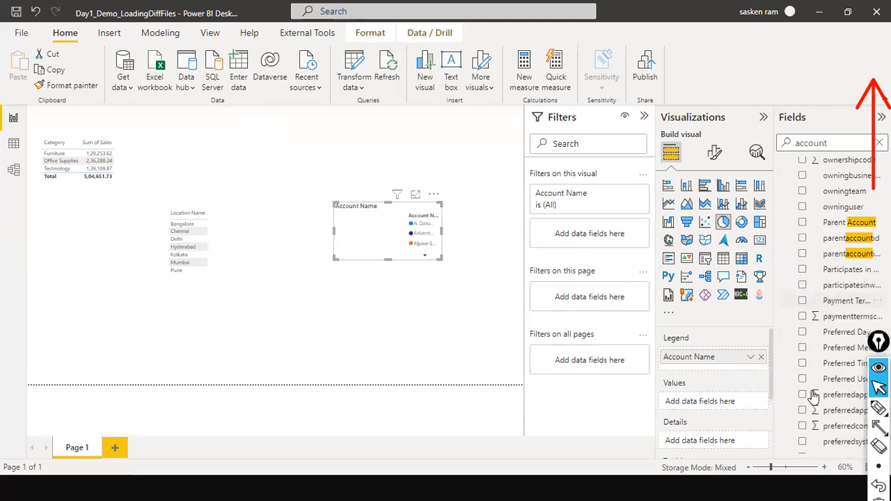
{"action": "left_click_drag", "start_coordinate": [833, 142], "coordinate": [679, 93]}
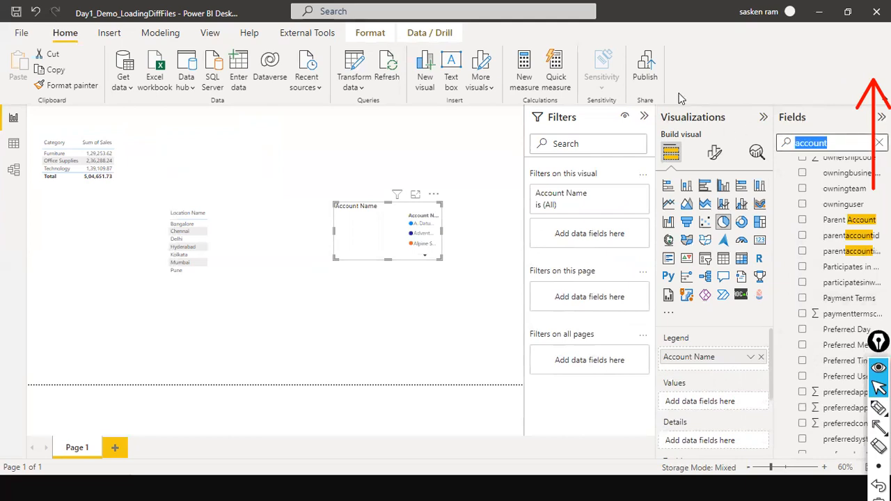
{"action": "type", "text": "num"}
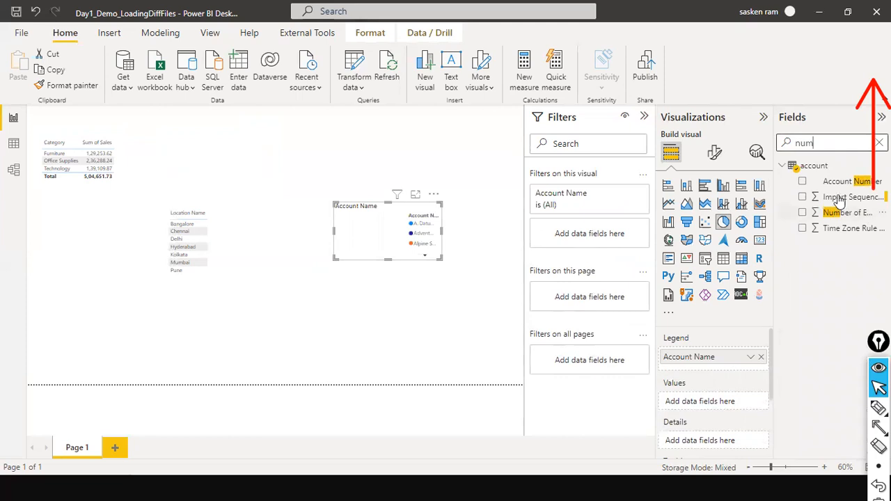
{"action": "left_click_drag", "start_coordinate": [835, 212], "coordinate": [378, 359]}
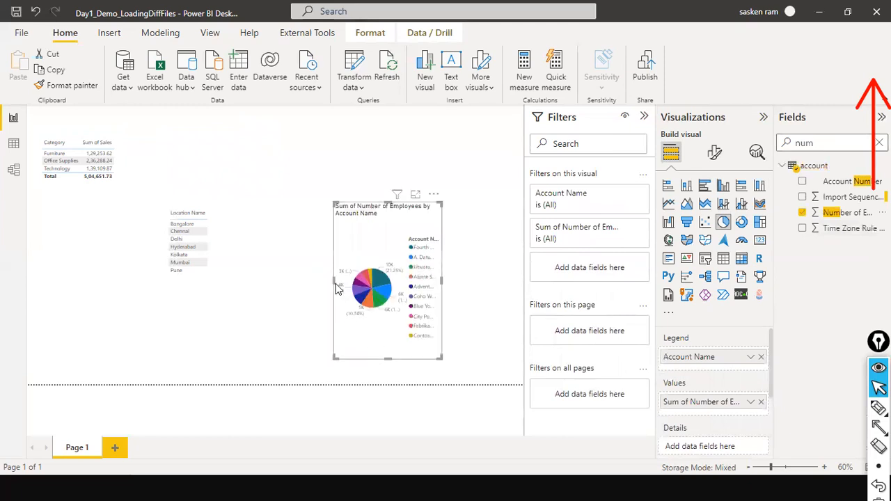
- Widen the pie chart on both sides and shift it slightly up and to the right of the Location Name table
{"action": "left_click_drag", "start_coordinate": [335, 281], "coordinate": [234, 275]}
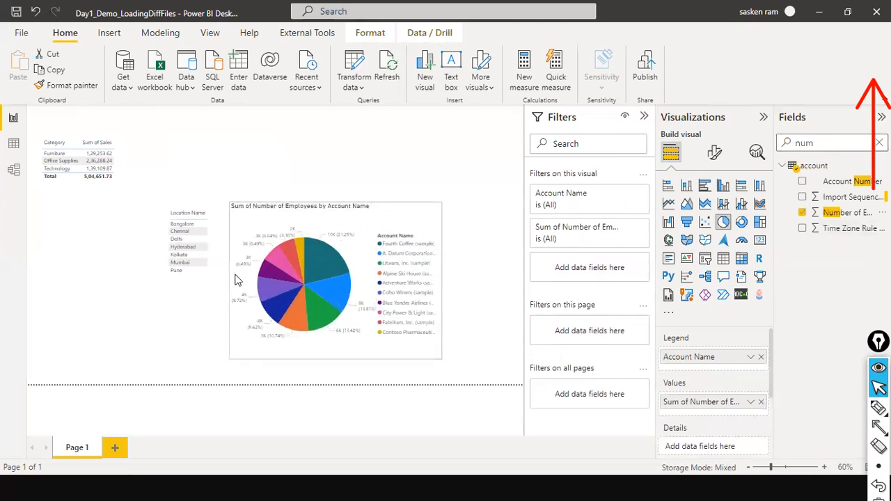
{"action": "left_click_drag", "start_coordinate": [398, 214], "coordinate": [430, 193]}
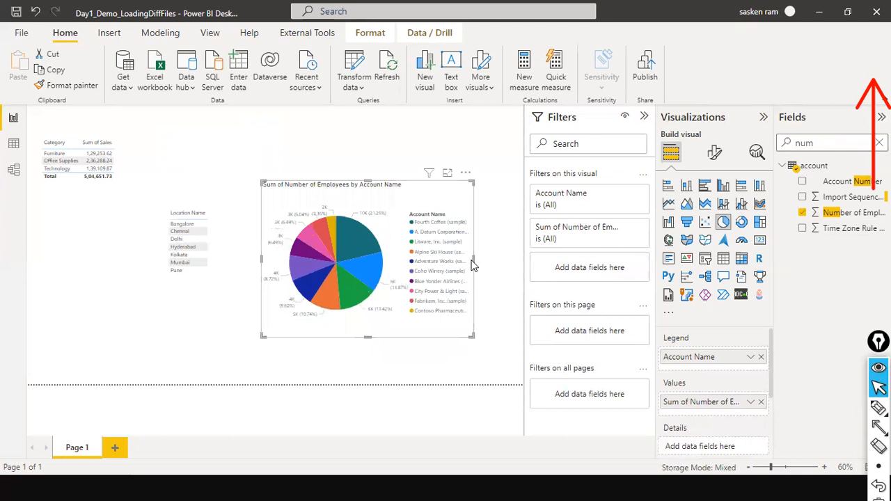
{"action": "left_click_drag", "start_coordinate": [473, 261], "coordinate": [513, 272]}
{"action": "left_click", "coordinate": [434, 369]}
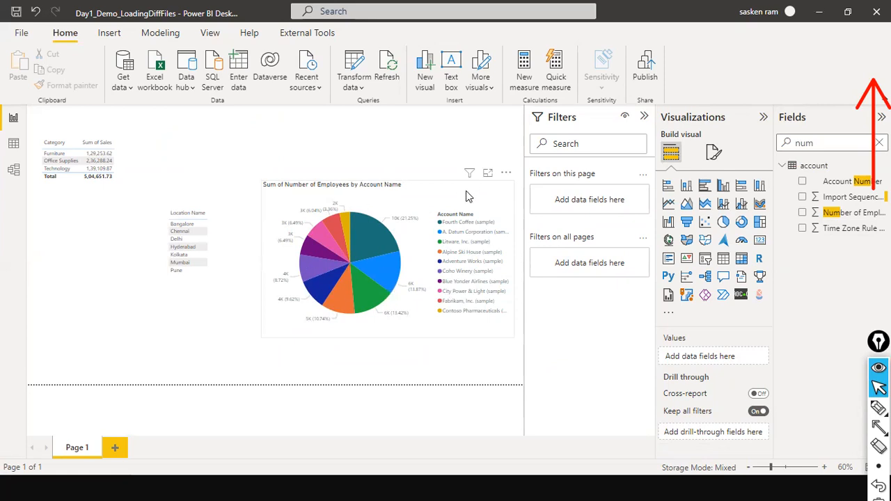
- Reposition the pie chart slightly higher on the page, keeping it to the right of the Location Name table
{"action": "left_click_drag", "start_coordinate": [291, 218], "coordinate": [119, 245]}
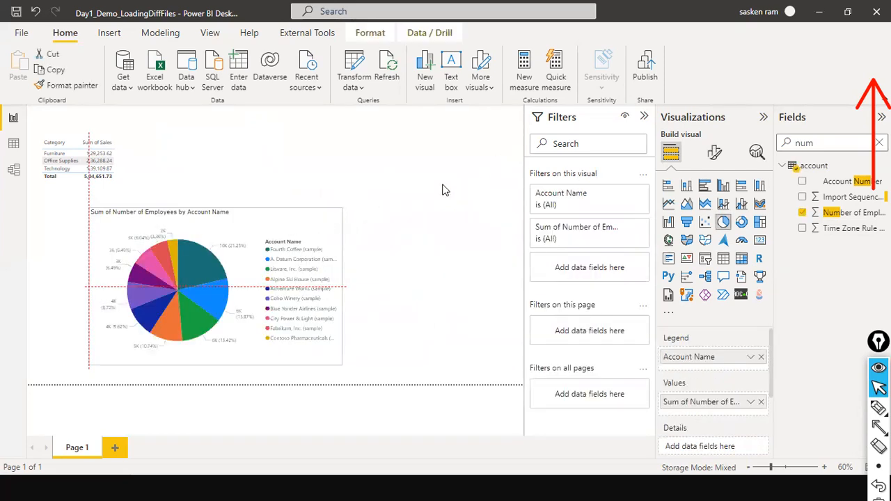
{"action": "key", "text": "ctrl+z"}
{"action": "key", "text": "ctrl+z"}
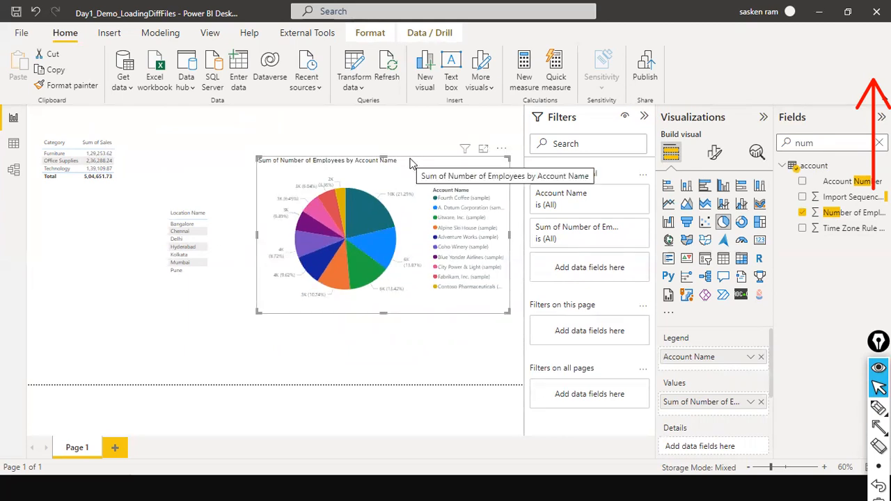
{"action": "left_click", "coordinate": [331, 136]}
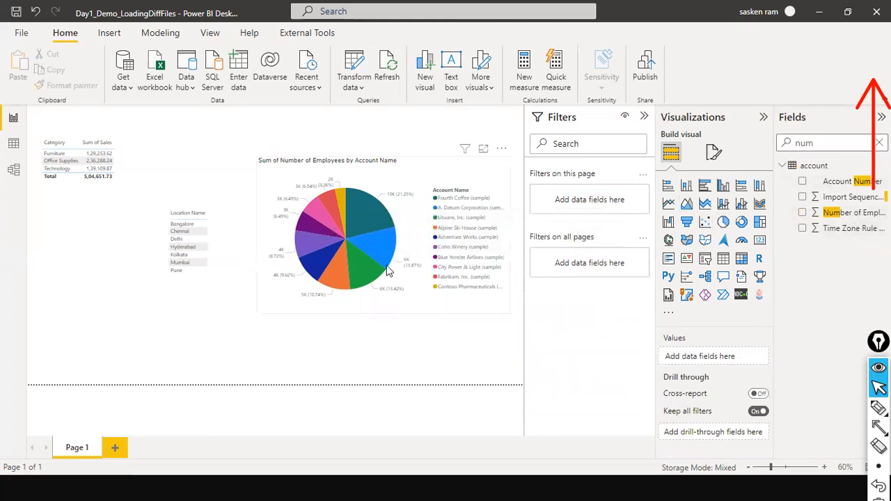
- Draw annotation arrows from the selected pie chart toward its Legend and Values fields, and clear all annotations from the screen
{"action": "left_click", "coordinate": [401, 304]}
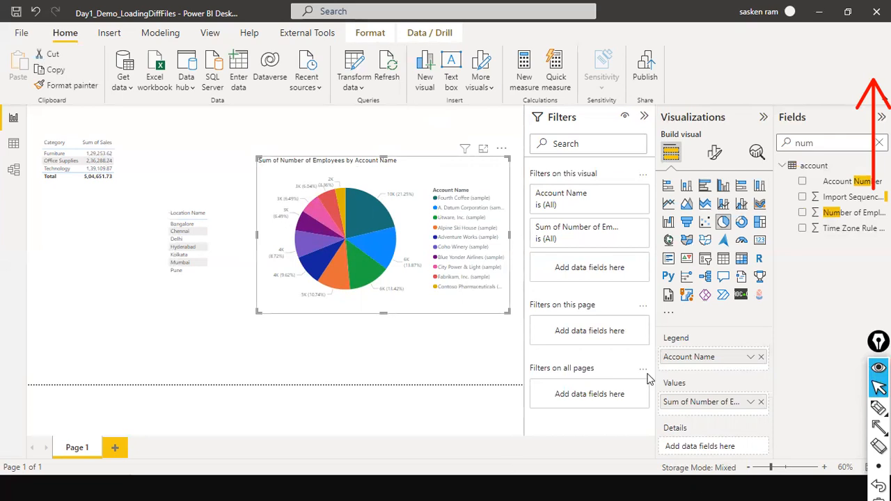
{"action": "left_click", "coordinate": [879, 428]}
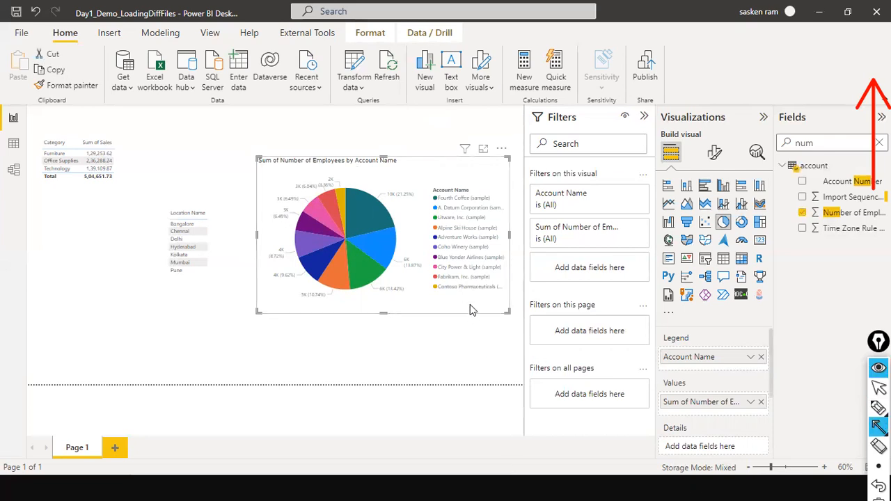
{"action": "left_click_drag", "start_coordinate": [470, 304], "coordinate": [642, 362]}
{"action": "left_click_drag", "start_coordinate": [468, 317], "coordinate": [642, 402]}
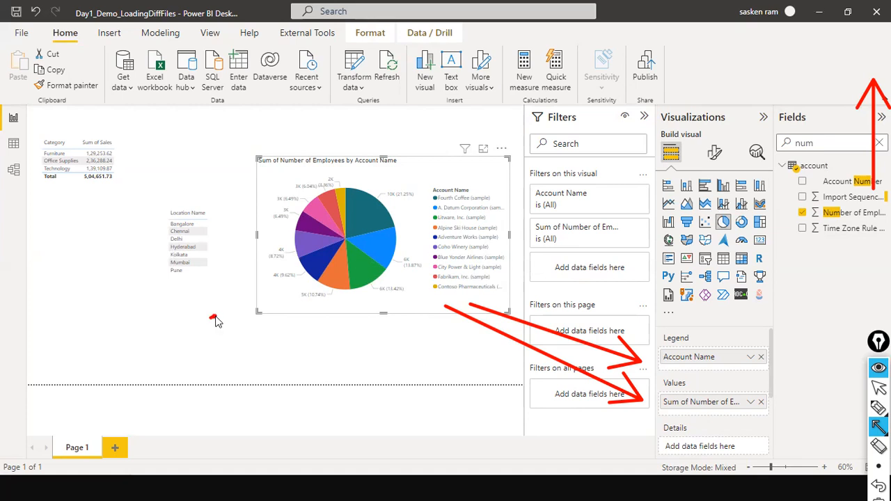
{"action": "key", "text": "ctrl+shift+7"}
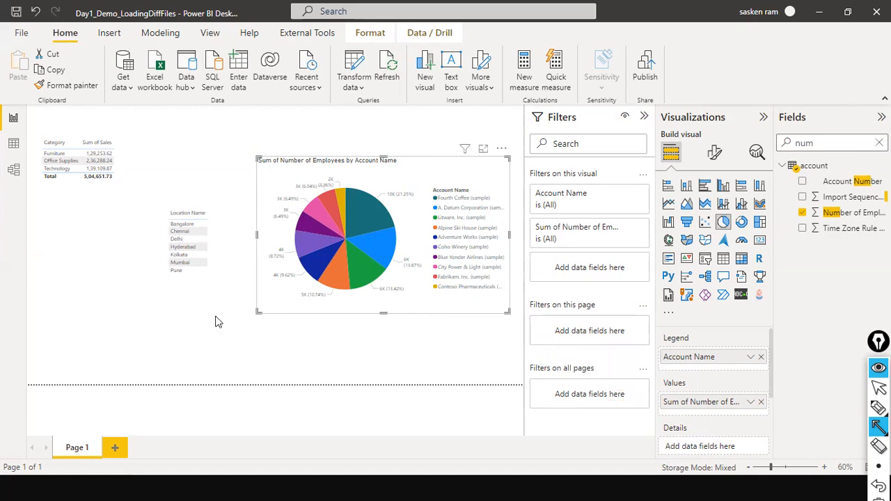
{"action": "key", "text": "ctrl+shift+1"}
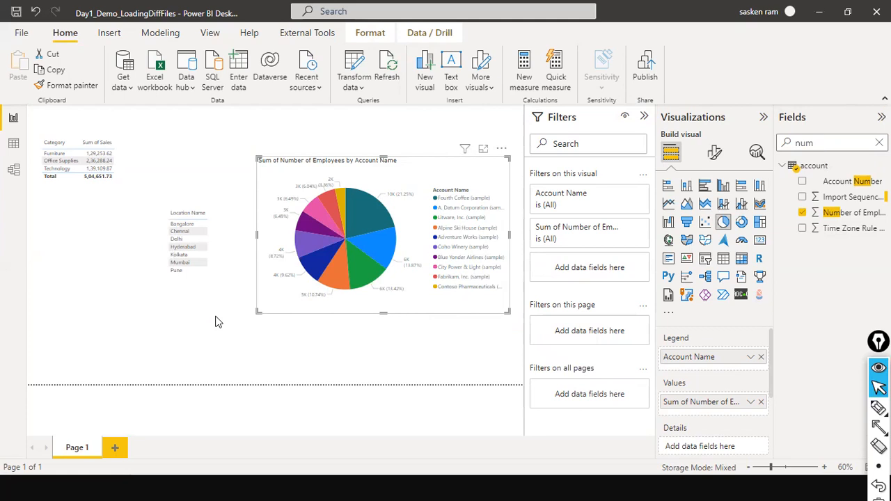
{"action": "left_click", "coordinate": [275, 350]}
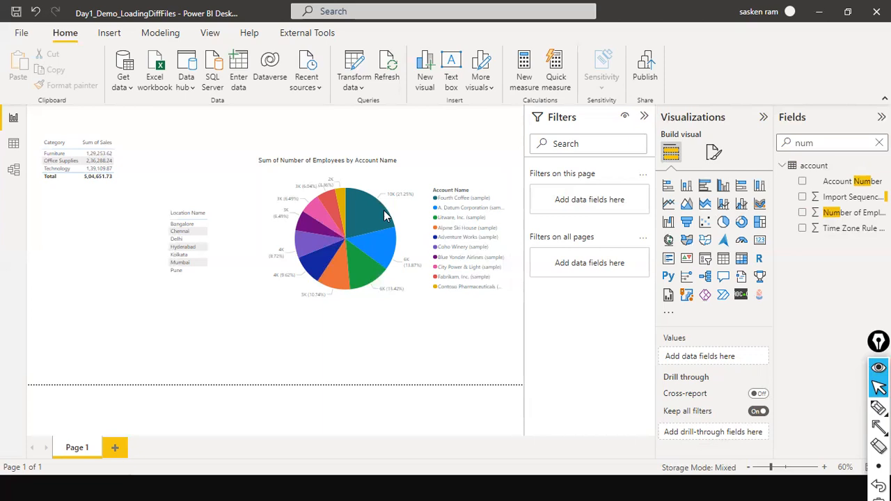
- Examine the account table's rows and columns in the data view, and return to the report page
{"action": "mouse_move", "coordinate": [350, 271]}
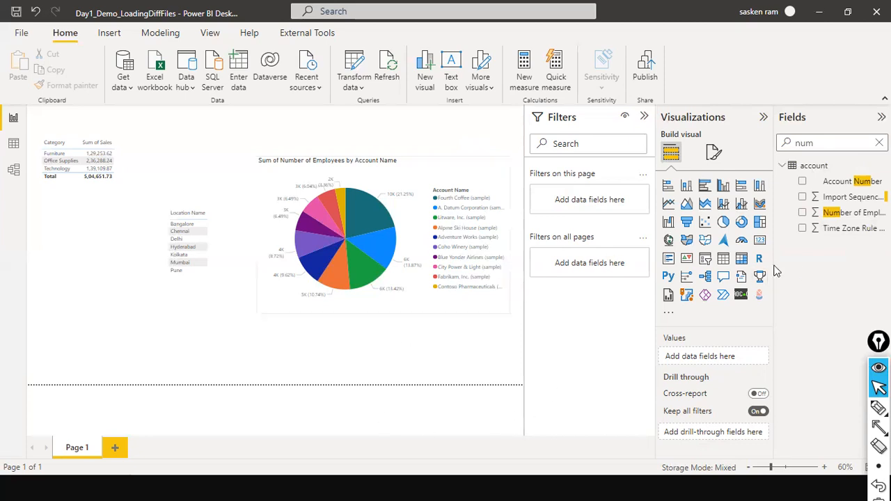
{"action": "left_click", "coordinate": [14, 143]}
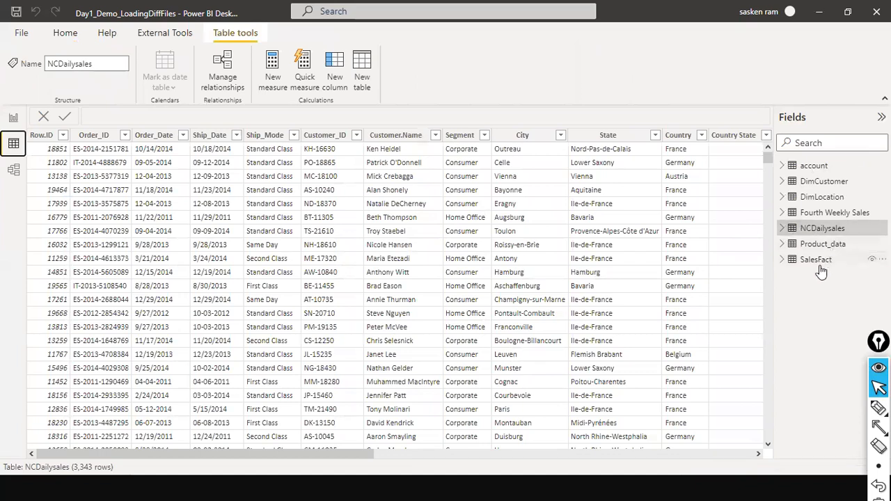
{"action": "left_click", "coordinate": [829, 169]}
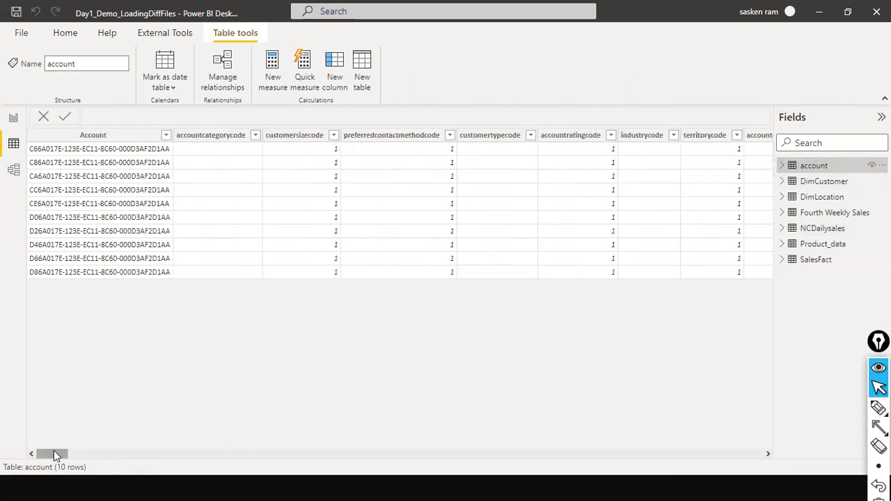
{"action": "left_click_drag", "start_coordinate": [54, 453], "coordinate": [437, 453]}
{"action": "scroll", "coordinate": [611, 411], "scroll_direction": "right", "scroll_amount": 5}
{"action": "scroll", "coordinate": [790, 408], "scroll_direction": "left", "scroll_amount": 10}
{"action": "left_click", "coordinate": [15, 124]}
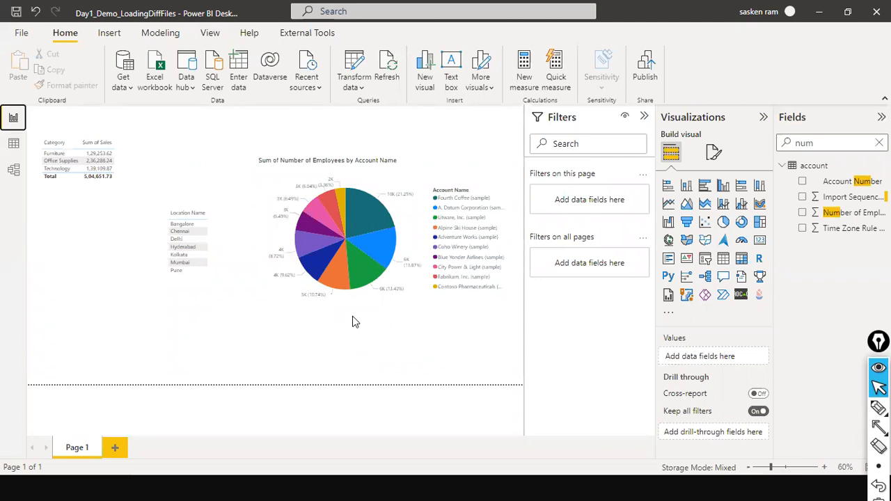
- Switch to the PowerPoint slide show with the overview of data source types
{"action": "key", "text": "alt+Tab"}
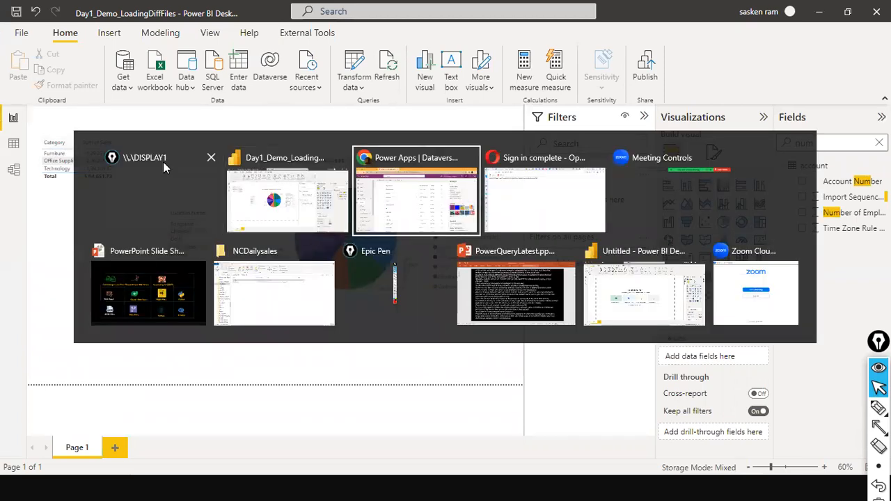
{"action": "key", "text": "alt+Tab"}
{"action": "key", "text": "alt+Tab"}
{"action": "key", "text": "alt+Tab"}
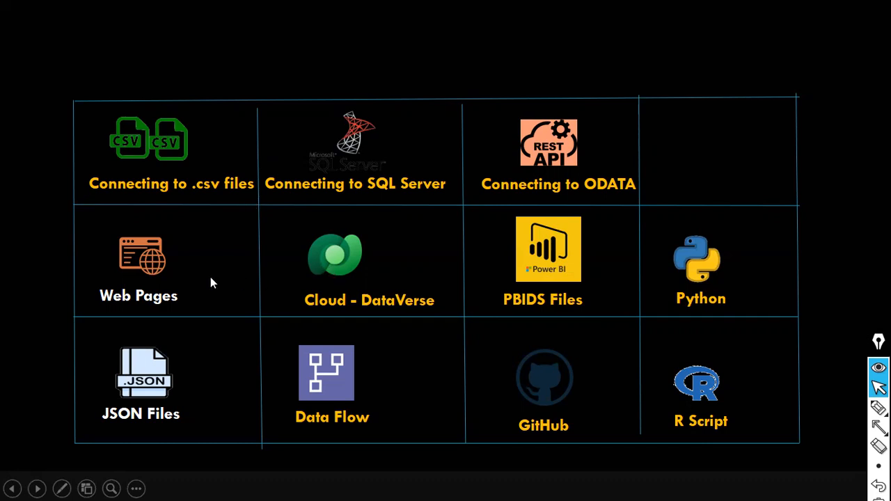
- Switch to the Chrome browser and open amazon.in in a new tab
{"action": "key", "text": "alt+Tab"}
{"action": "key", "text": "alt+Tab"}
{"action": "key", "text": "alt+Tab"}
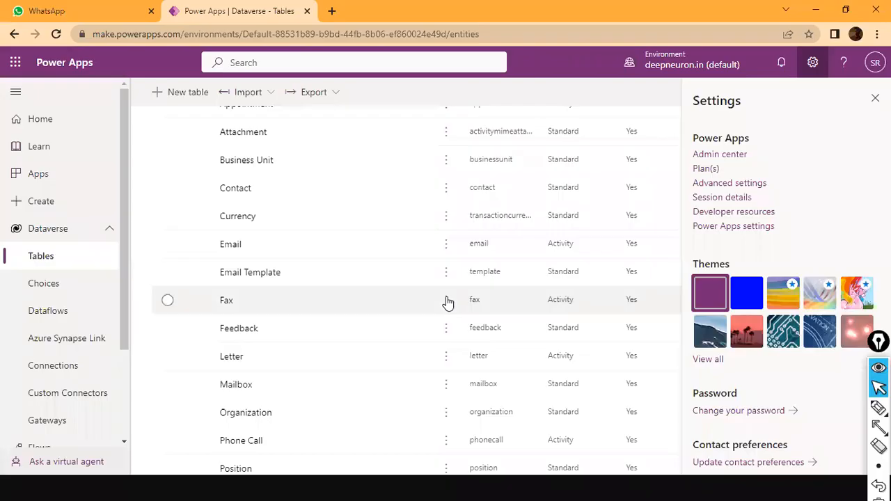
{"action": "left_click", "coordinate": [333, 11]}
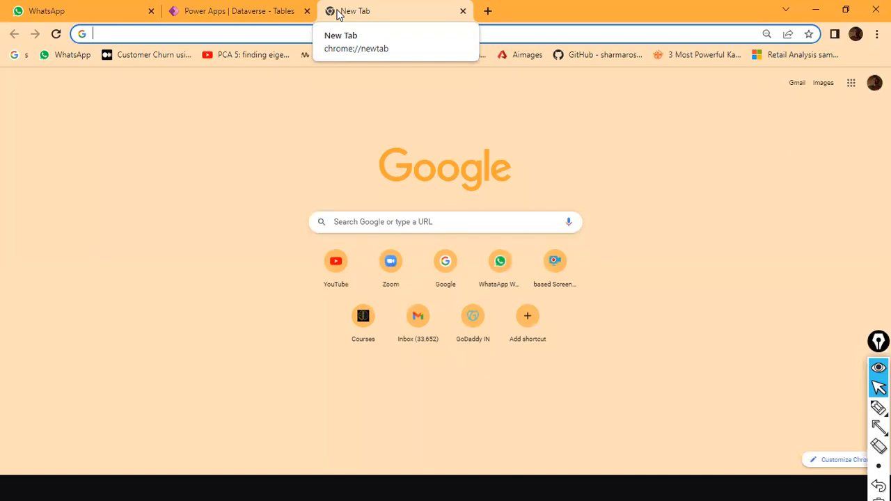
{"action": "type", "text": "amaznn"}
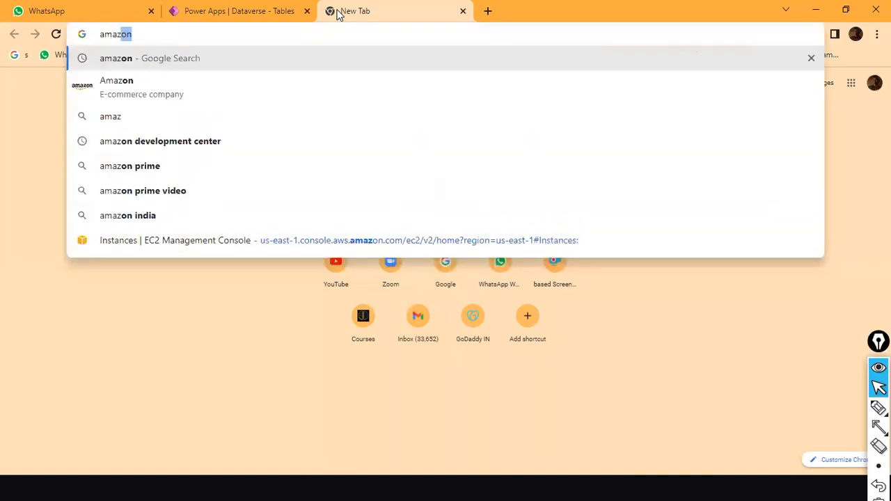
{"action": "key", "text": "BackSpace"}
{"action": "key", "text": "BackSpace"}
{"action": "type", "text": "on."}
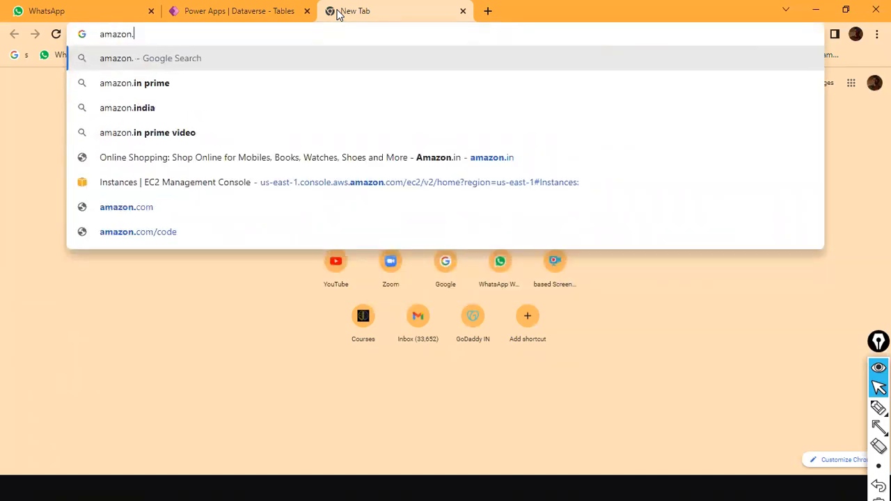
{"action": "type", "text": "in"}
{"action": "key", "text": "Return"}
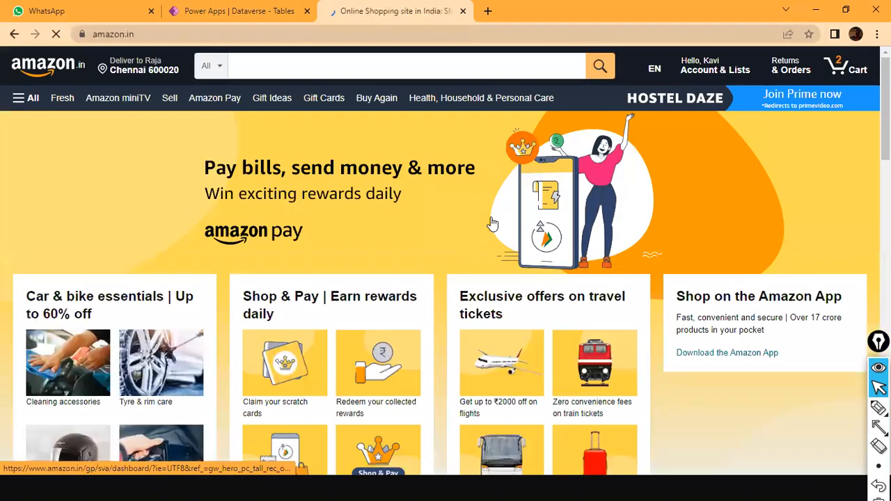
- Open the Samsung S22 5G offers from Amazon's Today's Deals and copy the deal page's URL
{"action": "scroll", "coordinate": [492, 223], "scroll_direction": "down", "scroll_amount": 3}
{"action": "scroll", "coordinate": [492, 226], "scroll_direction": "down", "scroll_amount": 7}
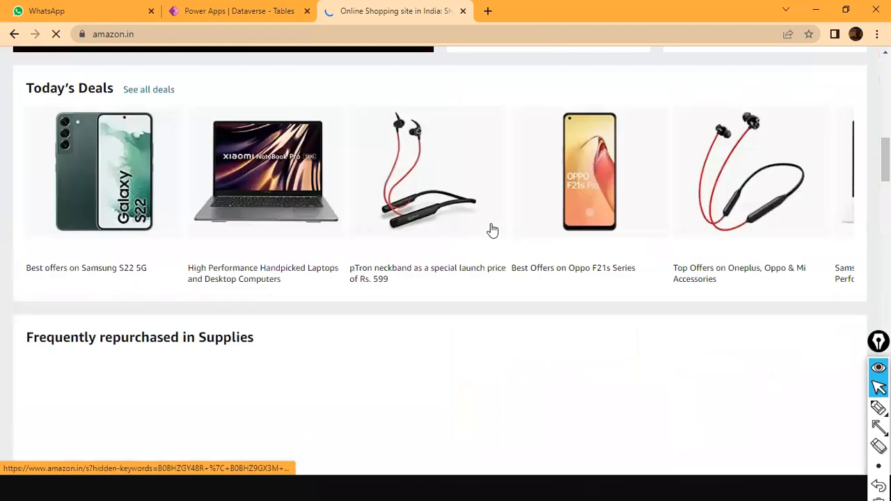
{"action": "scroll", "coordinate": [145, 229], "scroll_direction": "down", "scroll_amount": 1}
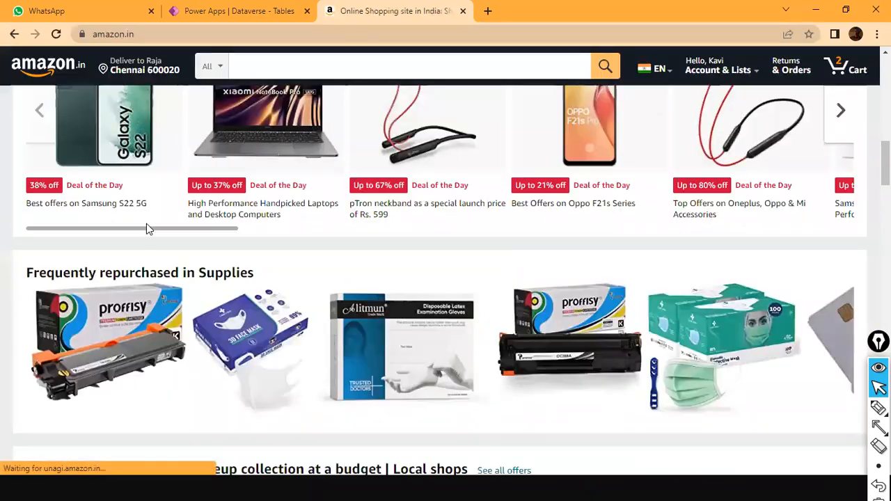
{"action": "left_click", "coordinate": [132, 159]}
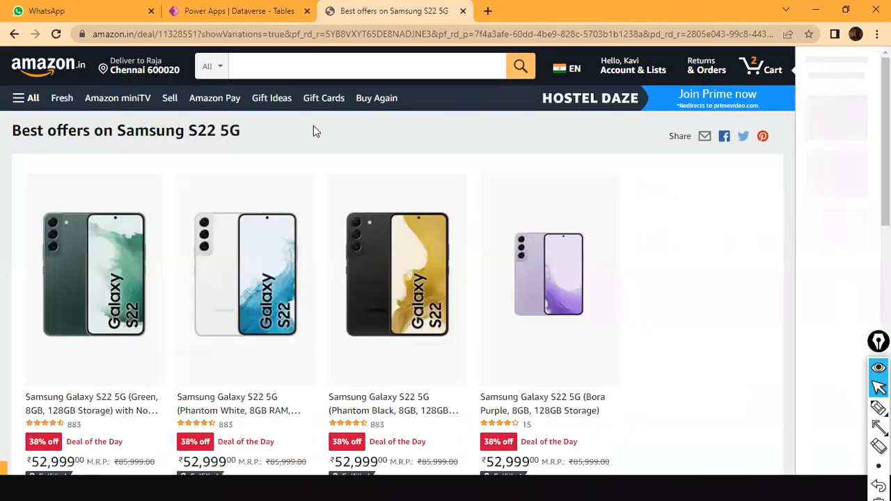
{"action": "left_click", "coordinate": [463, 35]}
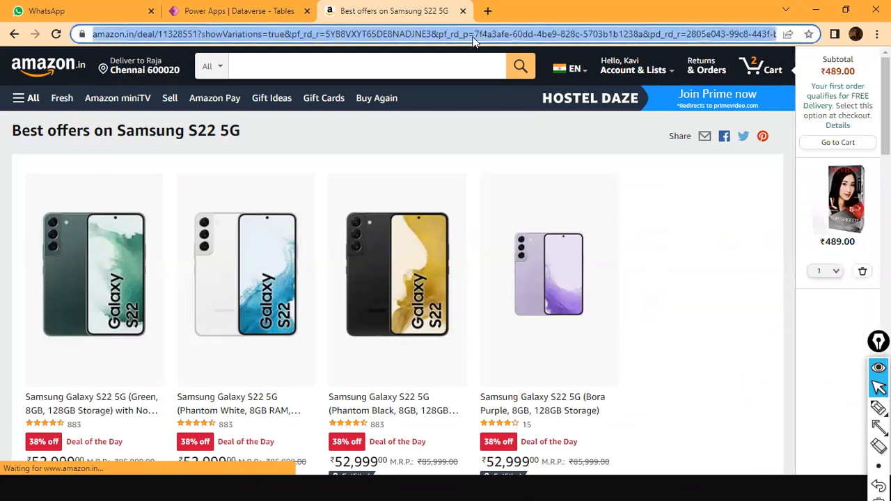
{"action": "right_click", "coordinate": [472, 37]}
{"action": "left_click", "coordinate": [507, 130]}
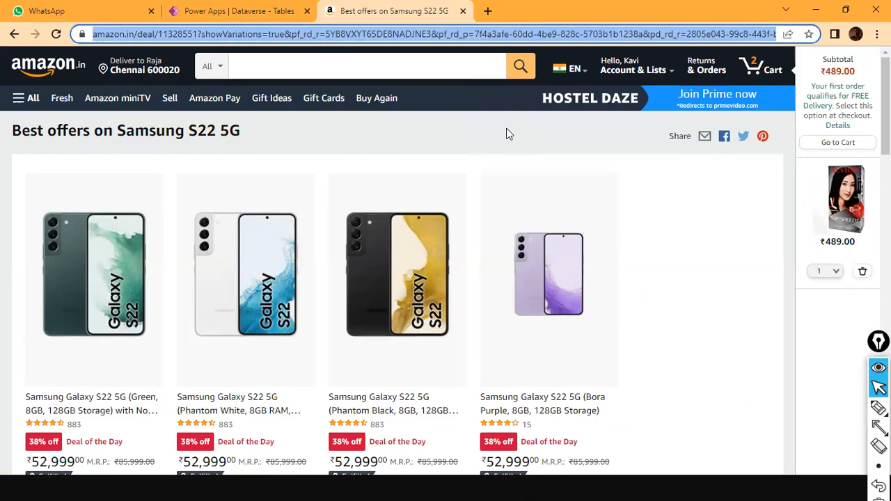
- Switch to the Day1_Demo_LoadingDiffFiles report in Power BI Desktop and add a new report page
{"action": "key", "text": "alt+Tab"}
{"action": "key", "text": "alt+Tab"}
{"action": "key", "text": "Tab"}
{"action": "key", "text": "Tab"}
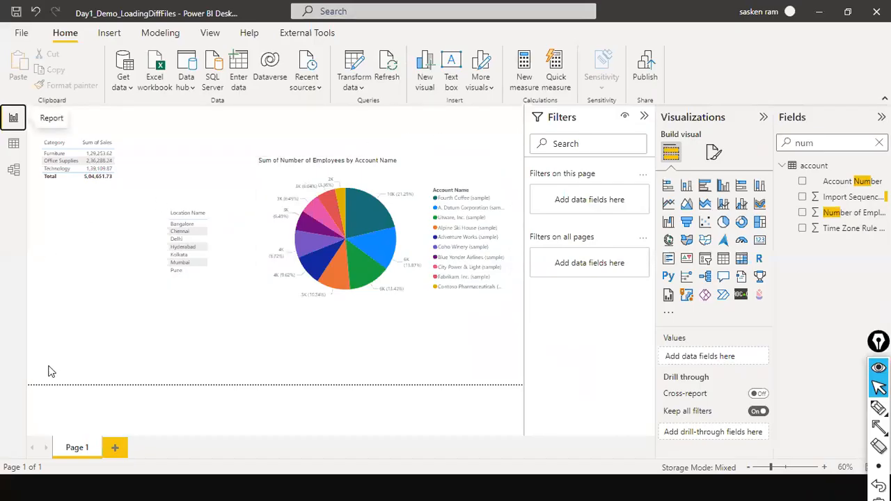
{"action": "left_click", "coordinate": [114, 446]}
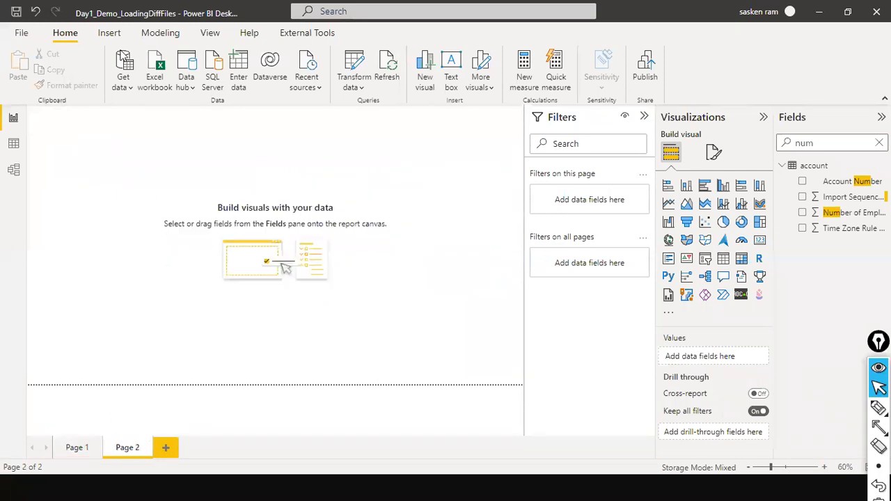
- Connect to a Web data source using the copied Amazon deal page URL with the Basic option
{"action": "left_click", "coordinate": [126, 90]}
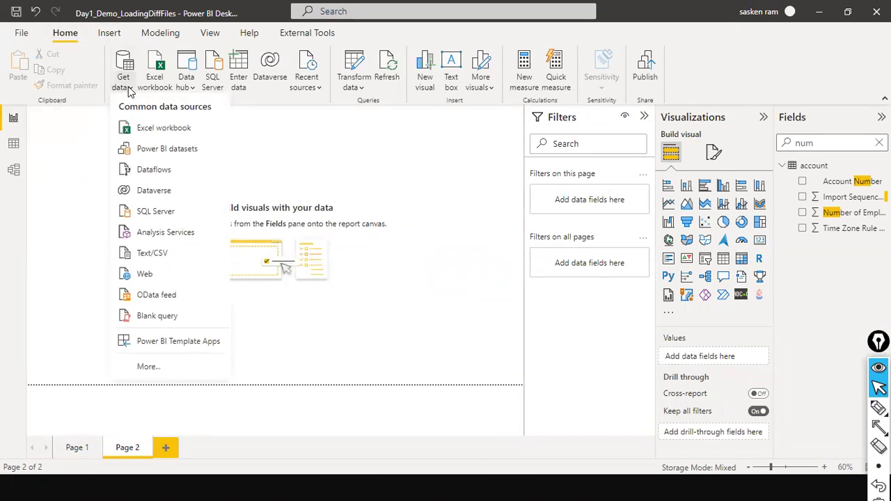
{"action": "left_click", "coordinate": [154, 277]}
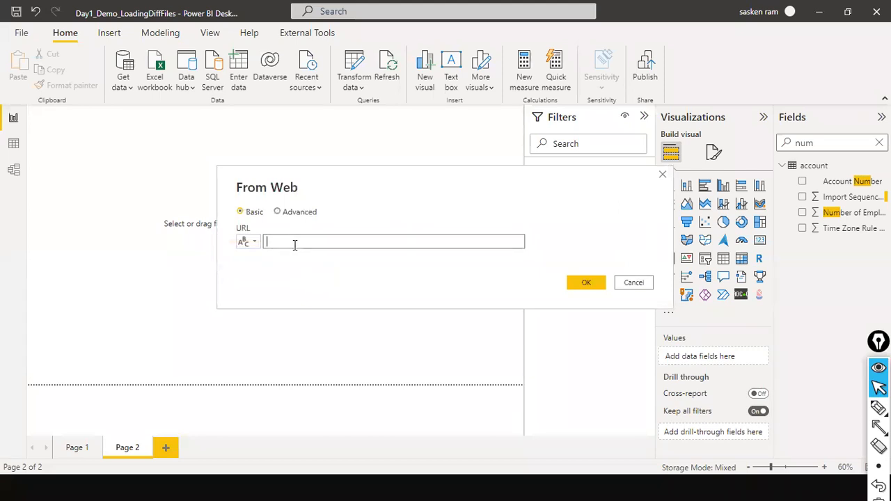
{"action": "key", "text": "ctrl+v"}
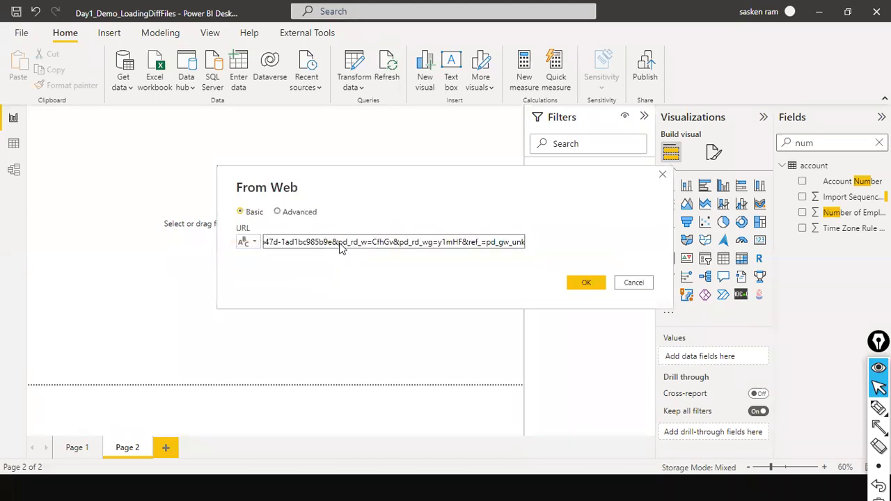
{"action": "left_click_drag", "start_coordinate": [340, 244], "coordinate": [139, 232]}
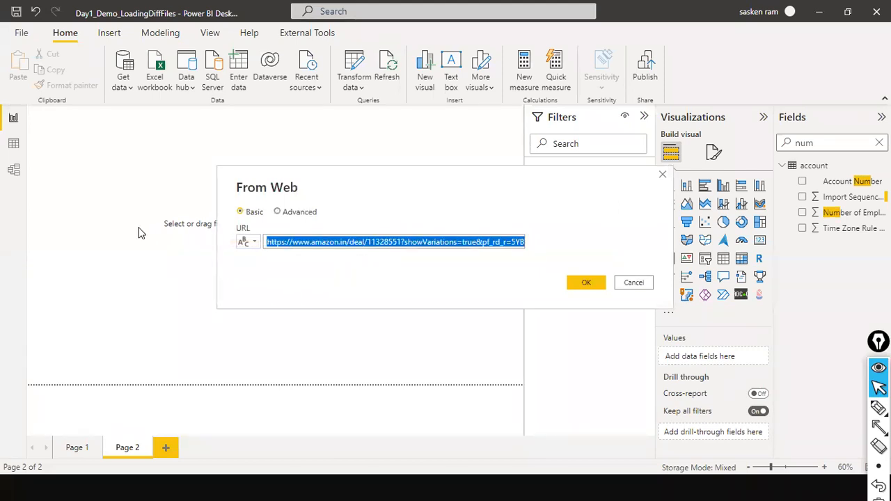
{"action": "left_click", "coordinate": [582, 285]}
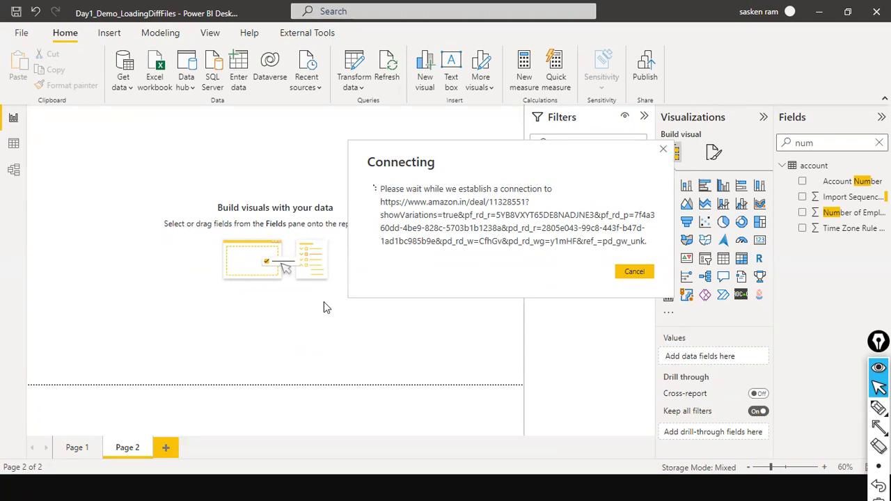
{"action": "left_click_drag", "start_coordinate": [498, 164], "coordinate": [376, 154]}
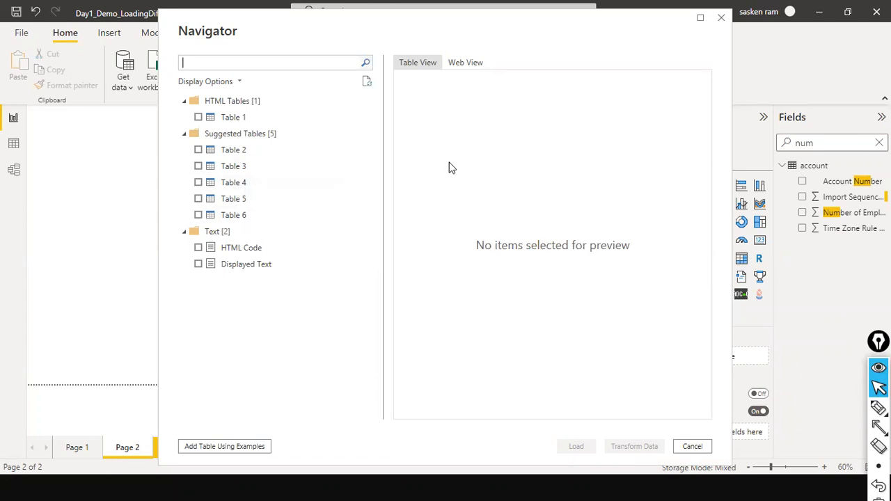
- Select Table 1 through Table 6 in the Navigator for import
{"action": "left_click", "coordinate": [198, 117]}
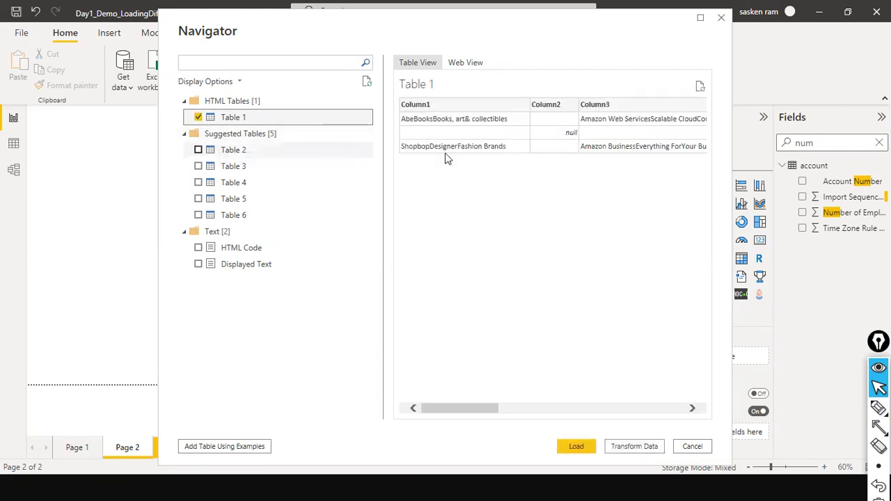
{"action": "left_click", "coordinate": [199, 150]}
{"action": "left_click", "coordinate": [198, 167]}
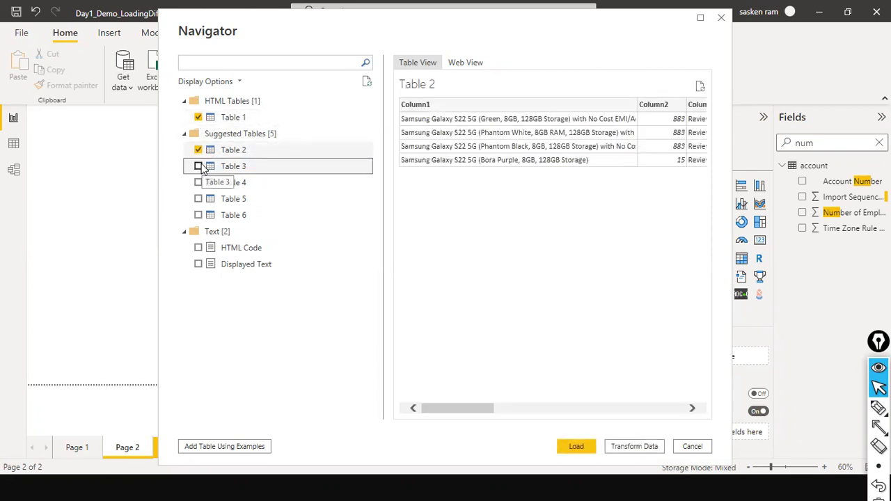
{"action": "left_click", "coordinate": [198, 182]}
{"action": "left_click", "coordinate": [199, 198]}
{"action": "left_click", "coordinate": [198, 216]}
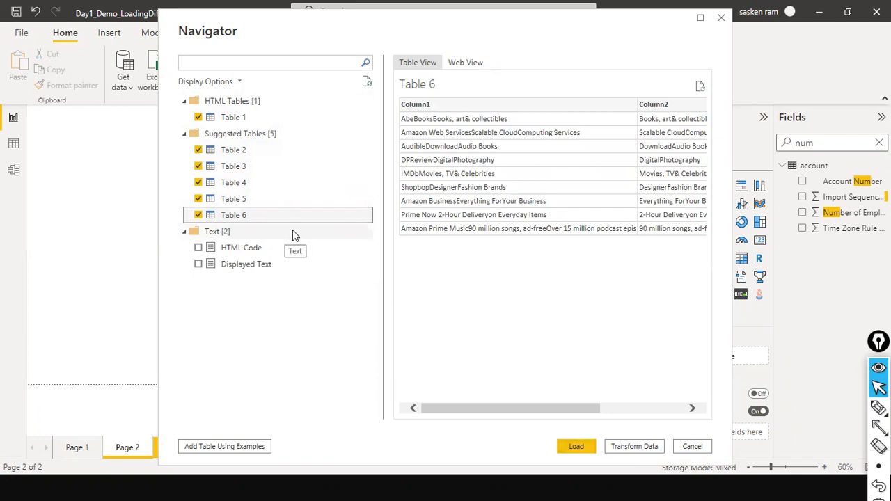
- Compare the Table 1 and Table 2 previews with the phone offers on the Amazon deal page in Chrome
{"action": "key", "text": "alt+Tab"}
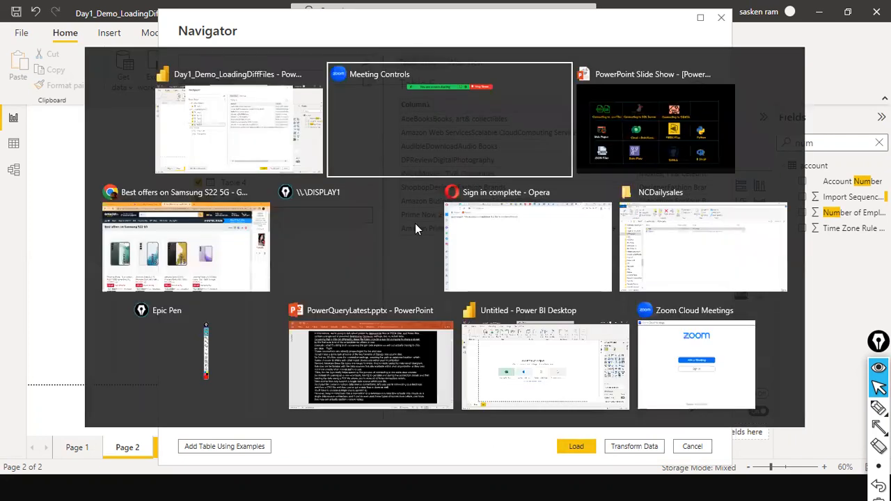
{"action": "key", "text": "alt+Tab"}
{"action": "key", "text": "alt+Tab"}
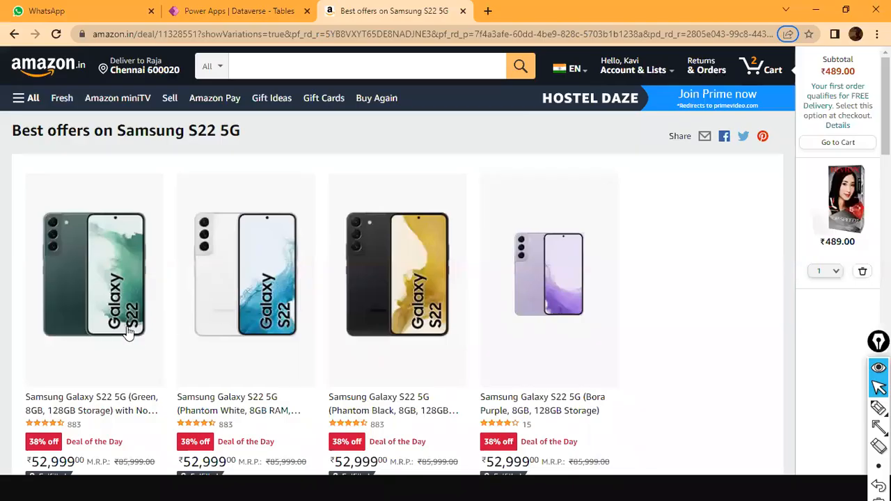
{"action": "scroll", "coordinate": [118, 317], "scroll_direction": "down", "scroll_amount": 2}
{"action": "key", "text": "alt+Tab"}
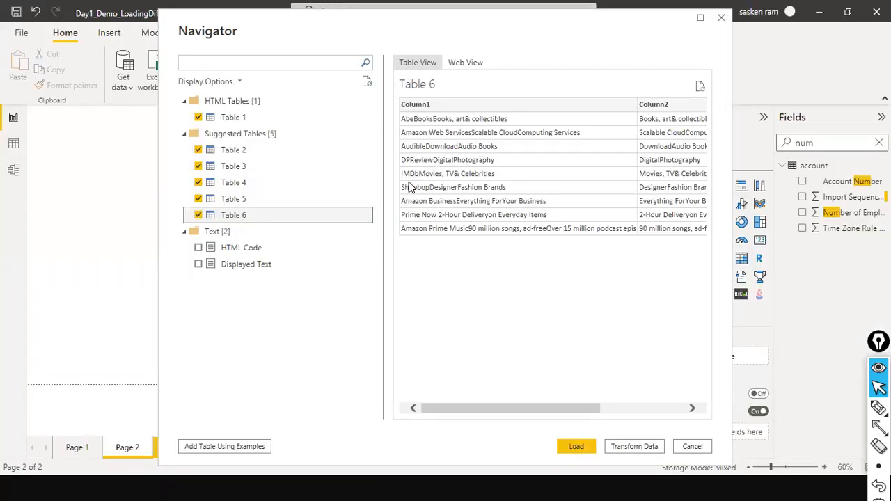
{"action": "left_click", "coordinate": [285, 119]}
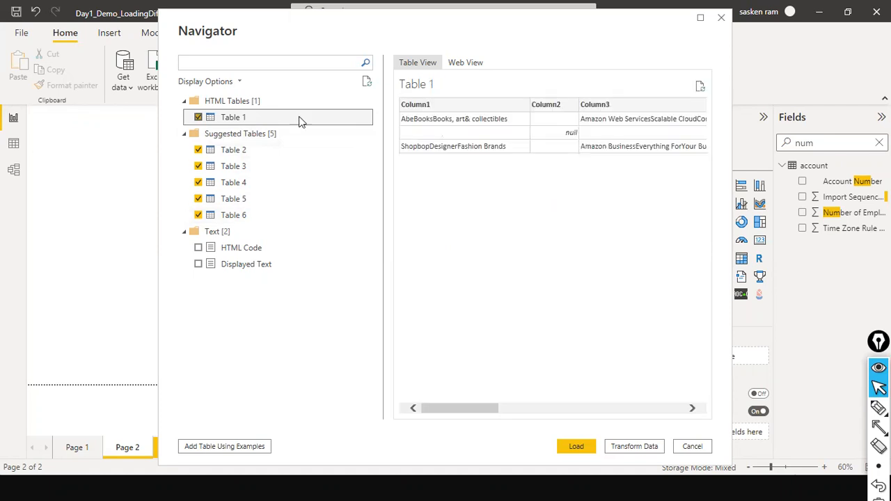
{"action": "left_click", "coordinate": [276, 149]}
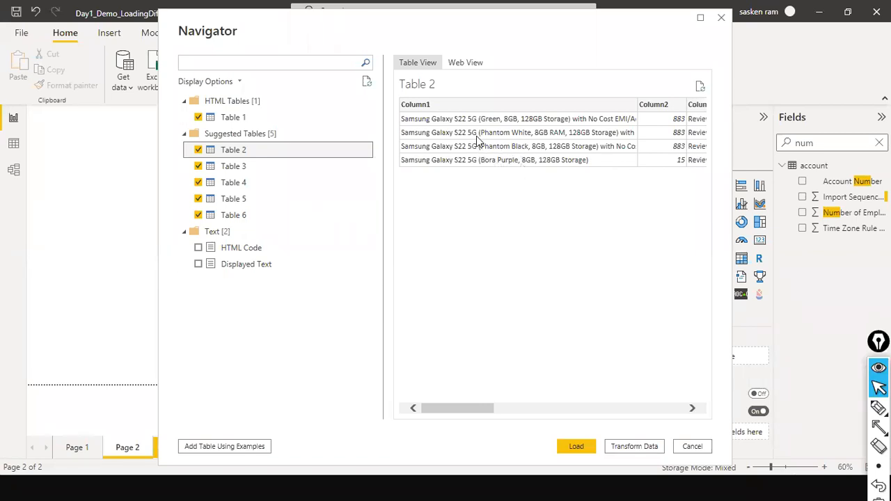
{"action": "key", "text": "alt+Tab"}
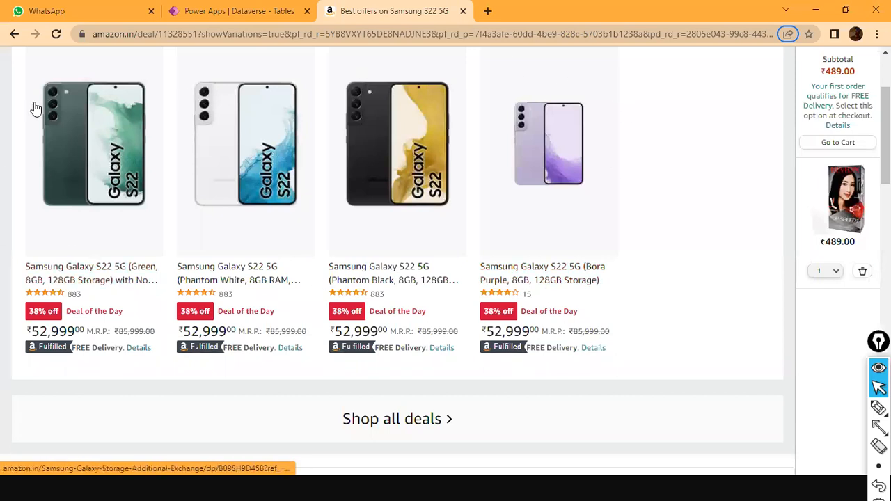
{"action": "key", "text": "alt+Tab"}
- Preview Table 3, Table 4 and Table 5, and examine the rest of the Amazon page for matching content
{"action": "left_click", "coordinate": [236, 168]}
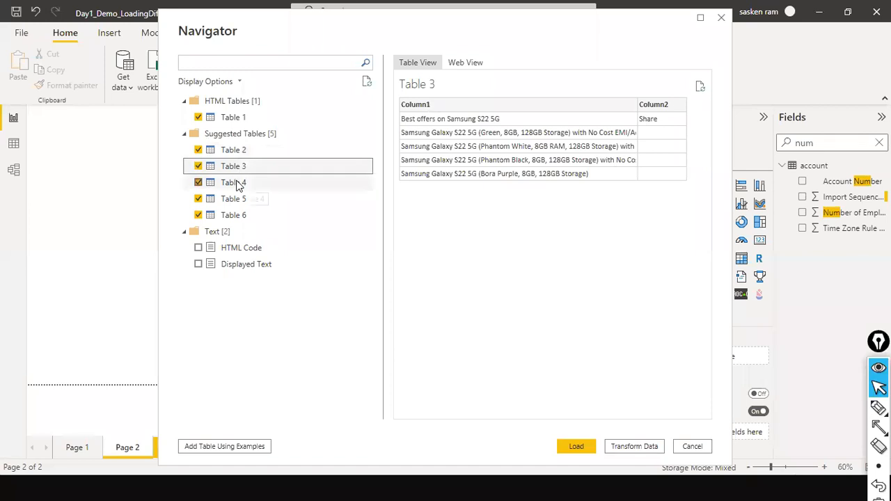
{"action": "left_click", "coordinate": [237, 184]}
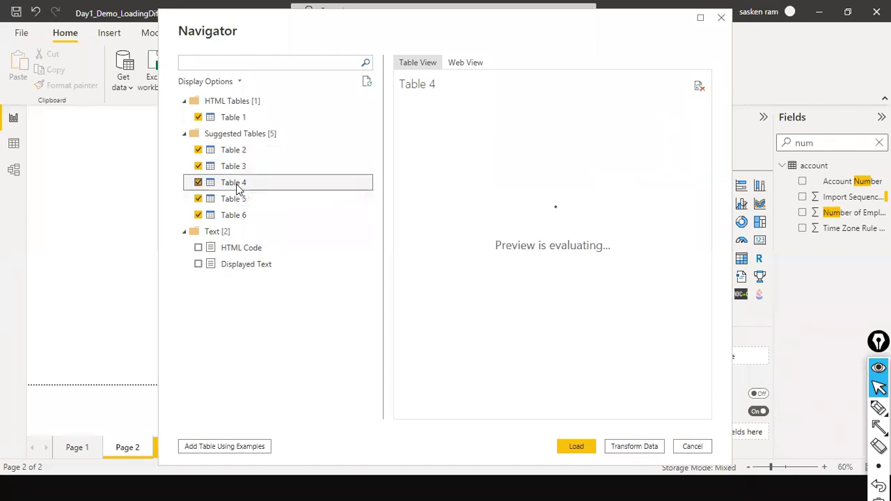
{"action": "left_click", "coordinate": [235, 202]}
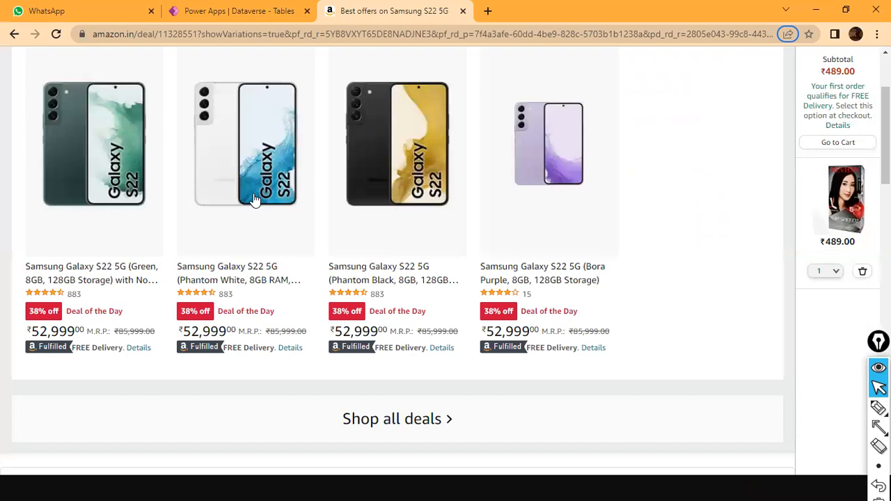
{"action": "scroll", "coordinate": [193, 219], "scroll_direction": "down", "scroll_amount": 4}
{"action": "scroll", "coordinate": [357, 308], "scroll_direction": "down", "scroll_amount": 6}
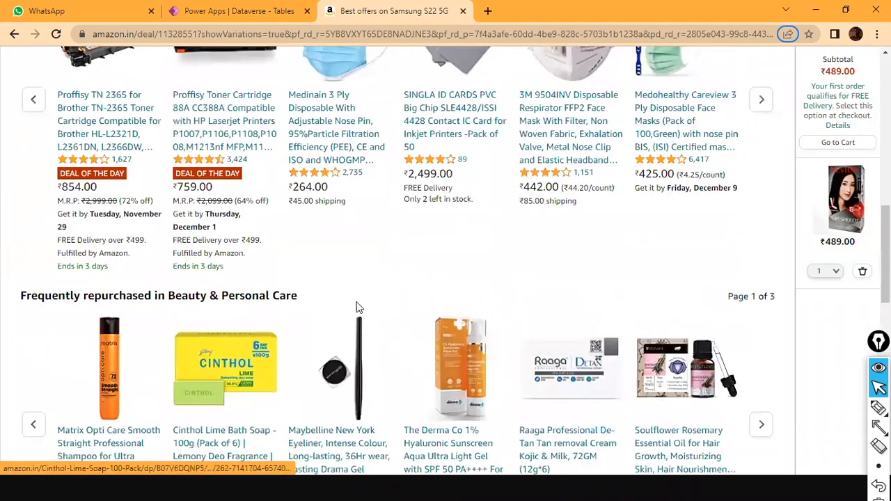
{"action": "scroll", "coordinate": [422, 253], "scroll_direction": "up", "scroll_amount": 4}
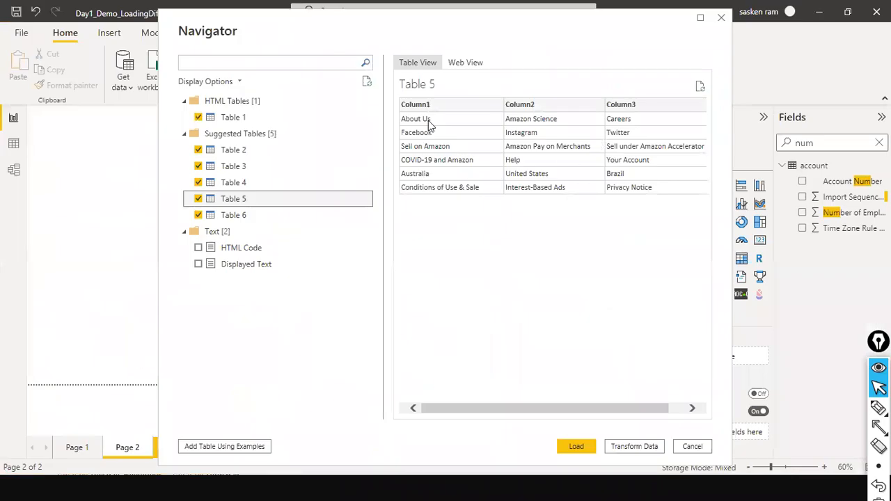
- Exclude Table 3, Table 4, Table 5 and Table 6 from the import, checking previews along the way
{"action": "left_click", "coordinate": [198, 199]}
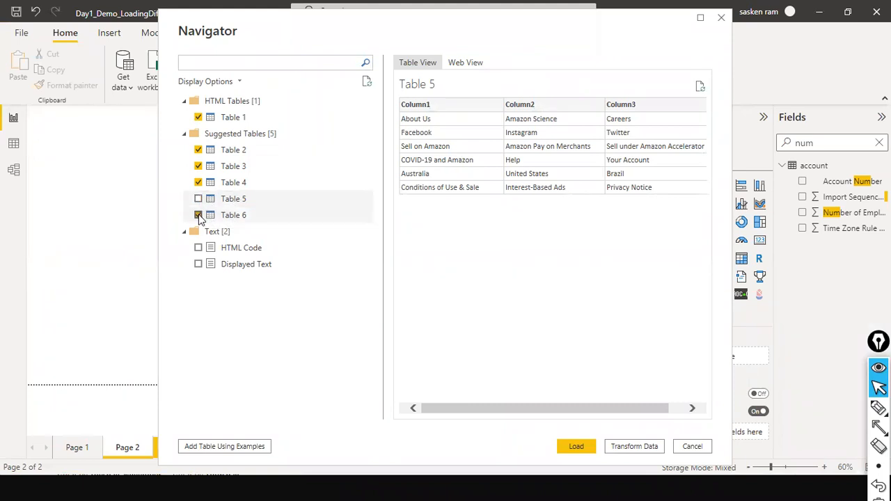
{"action": "left_click", "coordinate": [224, 216]}
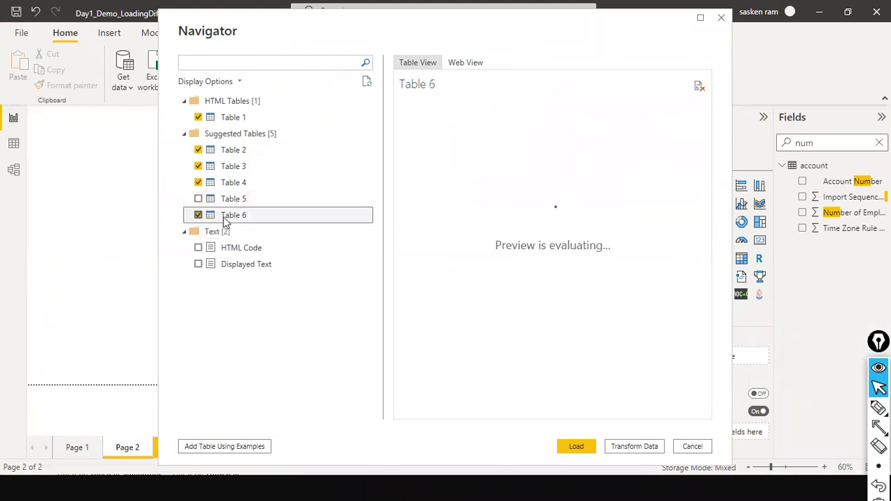
{"action": "left_click", "coordinate": [199, 215]}
{"action": "left_click", "coordinate": [199, 183]}
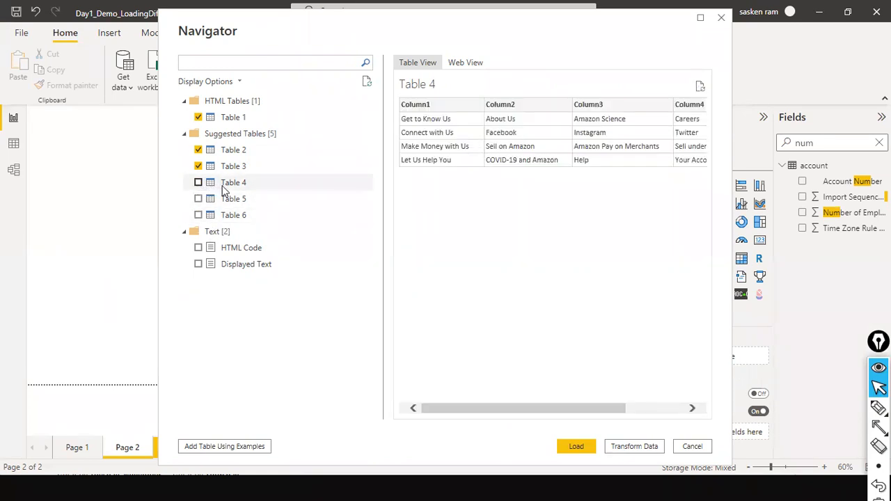
{"action": "left_click", "coordinate": [229, 169]}
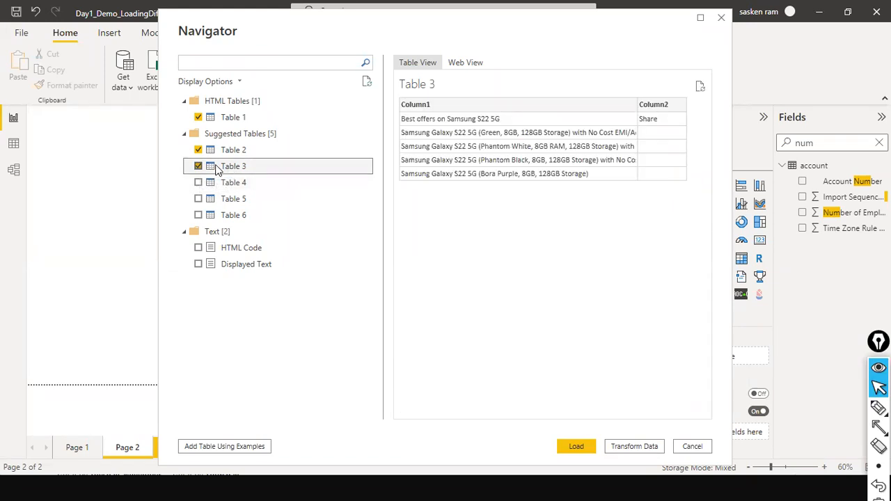
{"action": "left_click", "coordinate": [199, 166]}
- Load Table 1 and Table 2 from the Amazon page into the report, and go to Page 1
{"action": "left_click", "coordinate": [227, 152]}
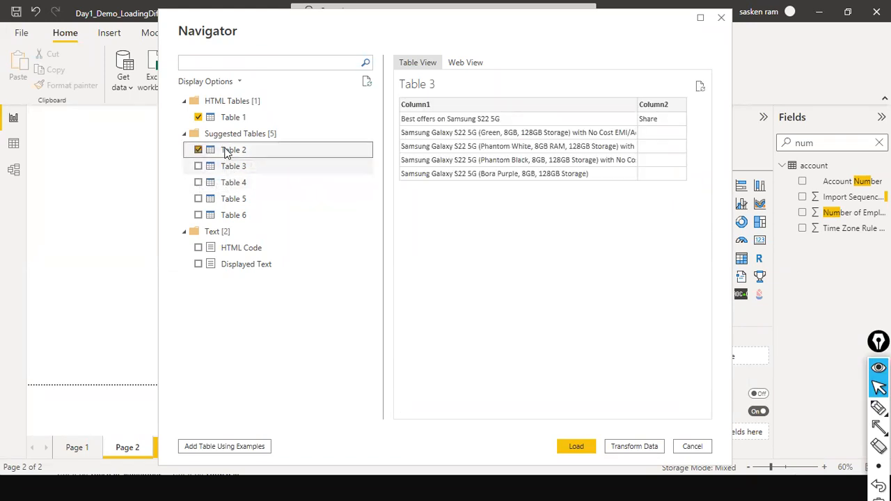
{"action": "mouse_move", "coordinate": [466, 409]}
{"action": "left_mouse_down"}
{"action": "mouse_move", "coordinate": [692, 417]}
{"action": "mouse_move", "coordinate": [480, 410]}
{"action": "left_mouse_up"}
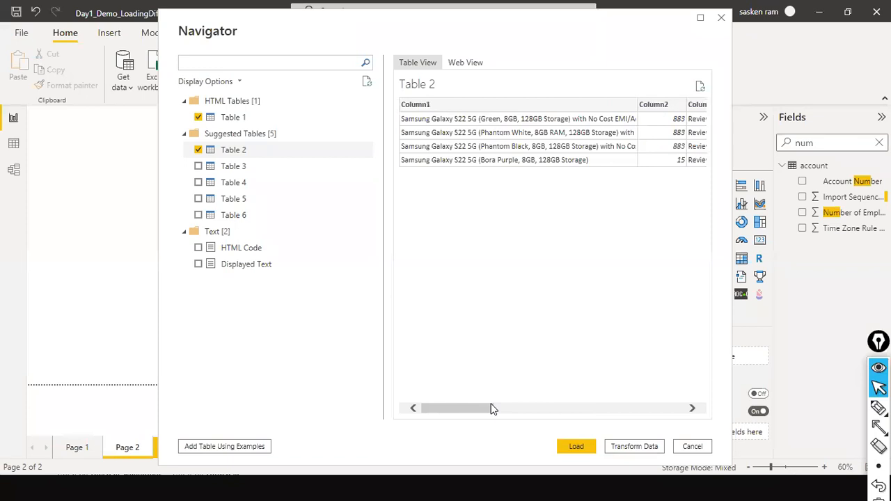
{"action": "left_click", "coordinate": [575, 446]}
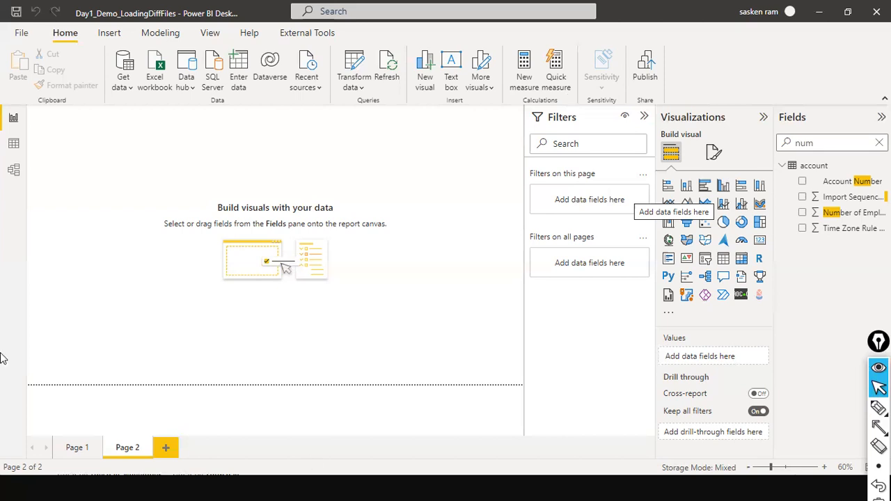
{"action": "left_click", "coordinate": [77, 451]}
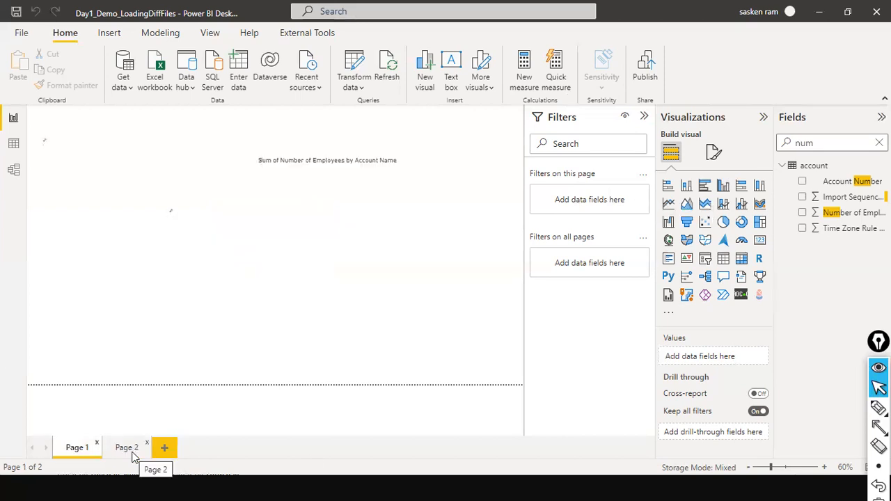
- On Page 2, clear the field search, collapse the account table, and expand the fields of Table 1 and Table 2
{"action": "left_click", "coordinate": [126, 449]}
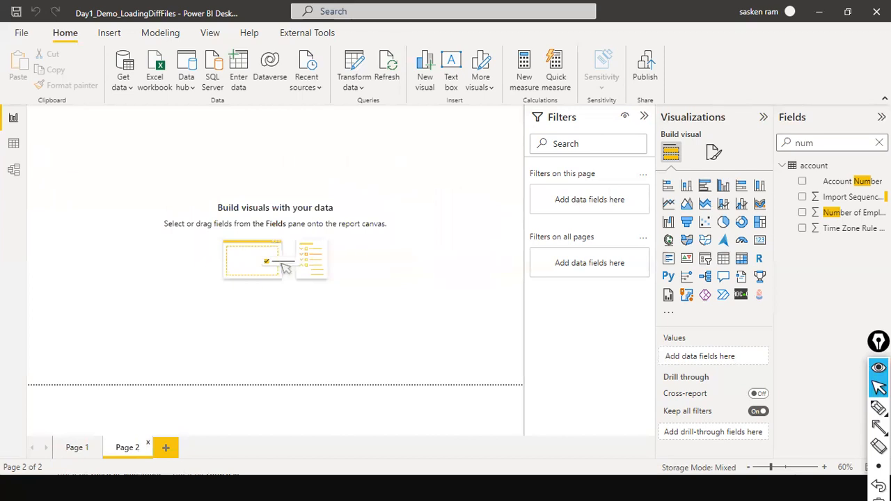
{"action": "left_click", "coordinate": [880, 143]}
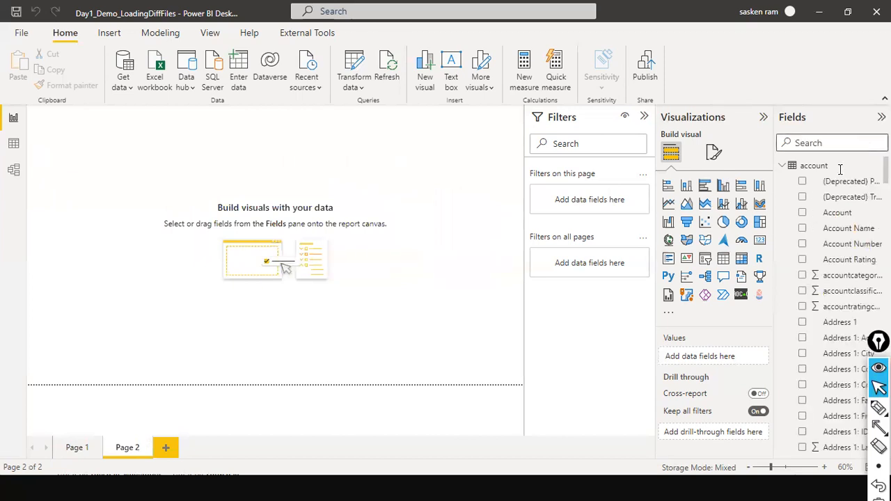
{"action": "left_click", "coordinate": [781, 167]}
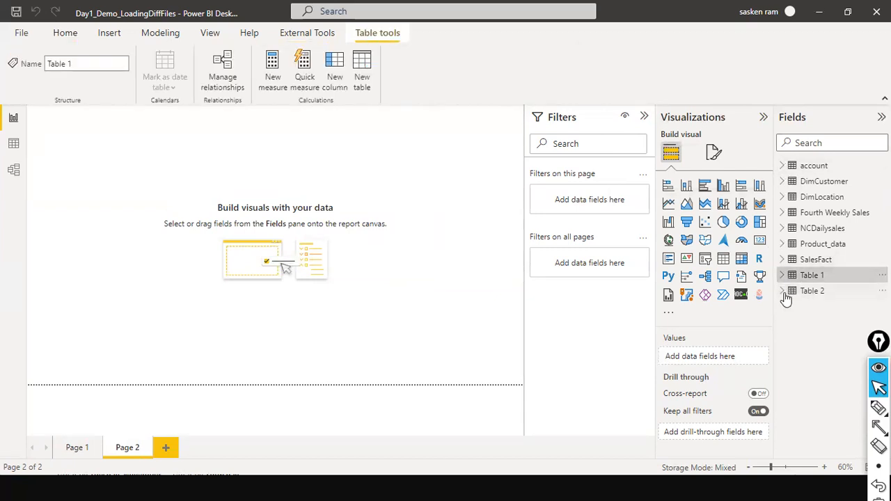
{"action": "left_click", "coordinate": [783, 292]}
{"action": "left_click", "coordinate": [781, 275]}
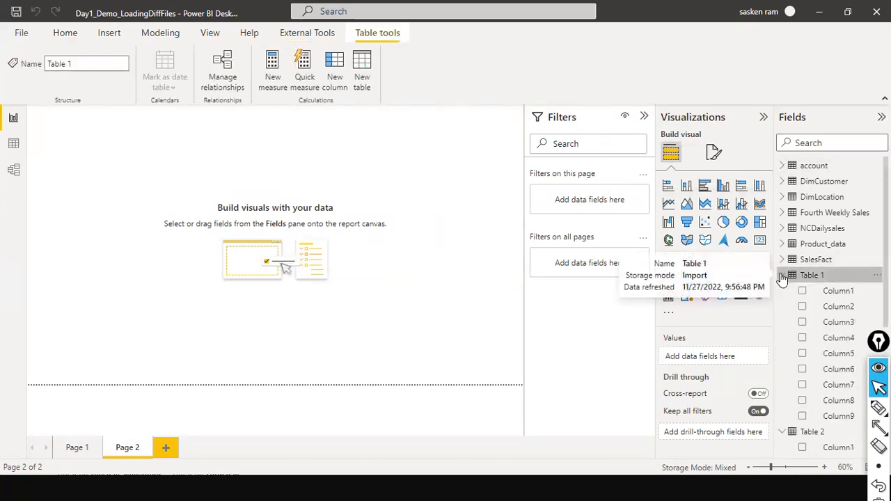
- Examine the rows of Table 1 and Table 2 in Data view, comparing them with the phone offers on the Amazon page in Chrome
{"action": "left_click", "coordinate": [12, 145]}
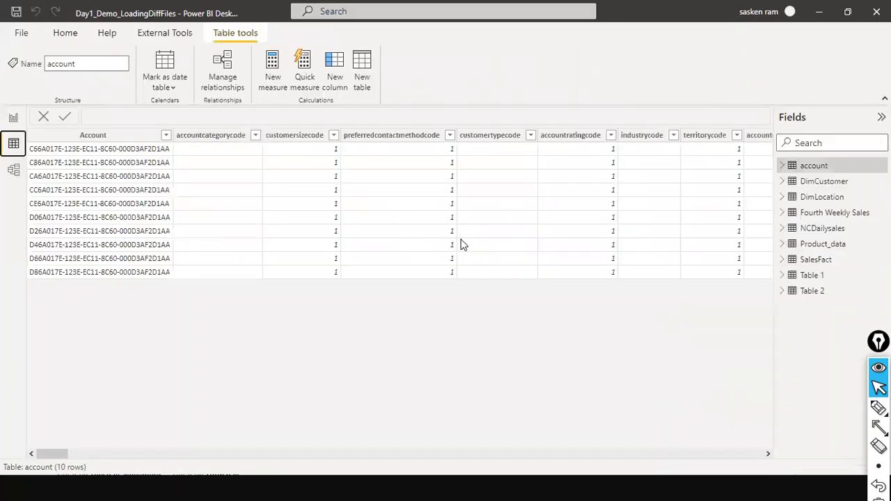
{"action": "left_click", "coordinate": [794, 277]}
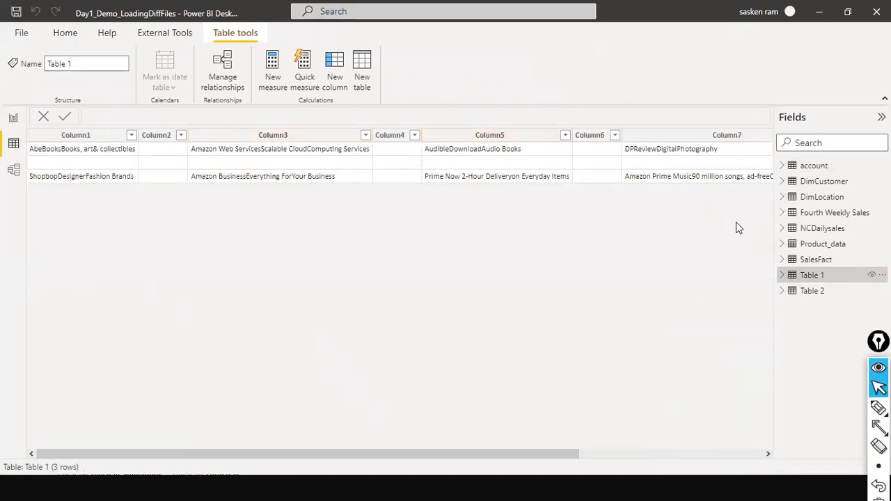
{"action": "left_click", "coordinate": [798, 296]}
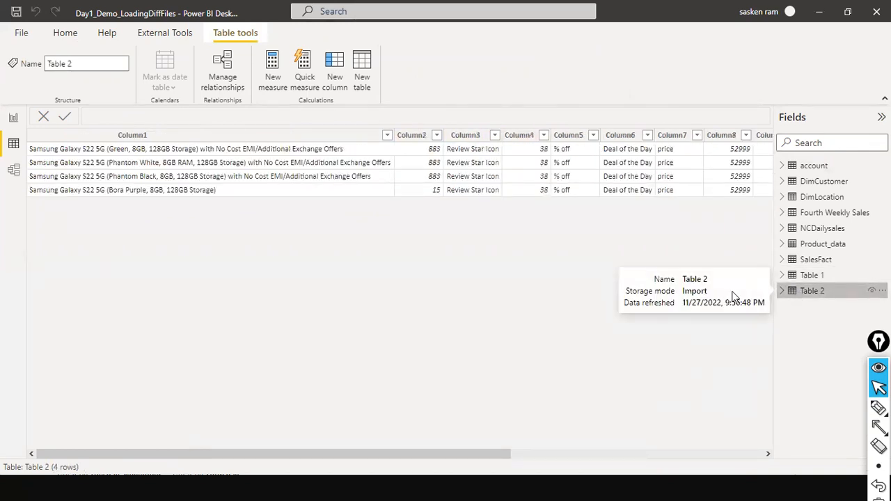
{"action": "key", "text": "alt+Tab"}
{"action": "scroll", "coordinate": [251, 348], "scroll_direction": "up", "scroll_amount": 5}
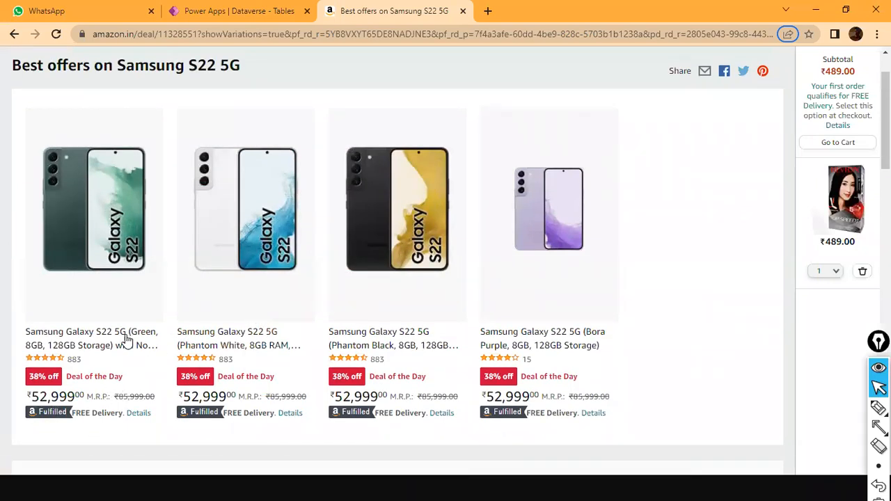
{"action": "scroll", "coordinate": [101, 390], "scroll_direction": "down", "scroll_amount": 1}
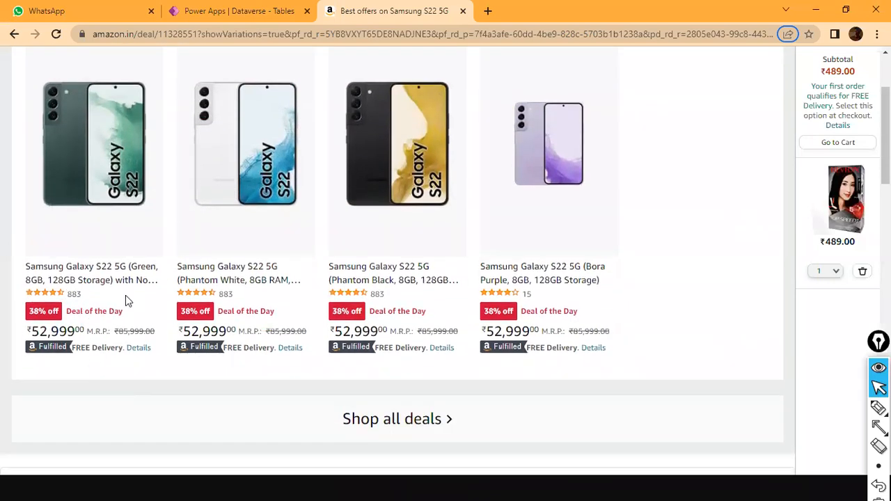
{"action": "key", "text": "alt+Tab"}
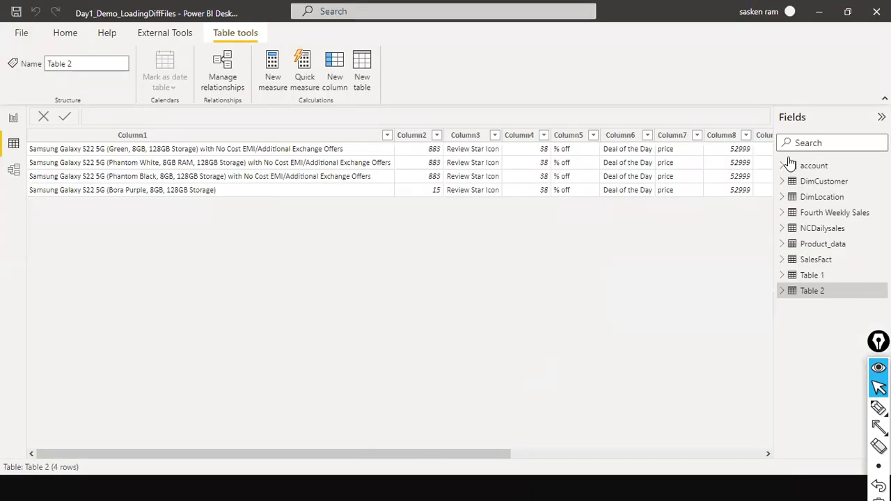
{"action": "key", "text": "alt+Tab"}
{"action": "key", "text": "alt+Tab"}
{"action": "left_click", "coordinate": [14, 122]}
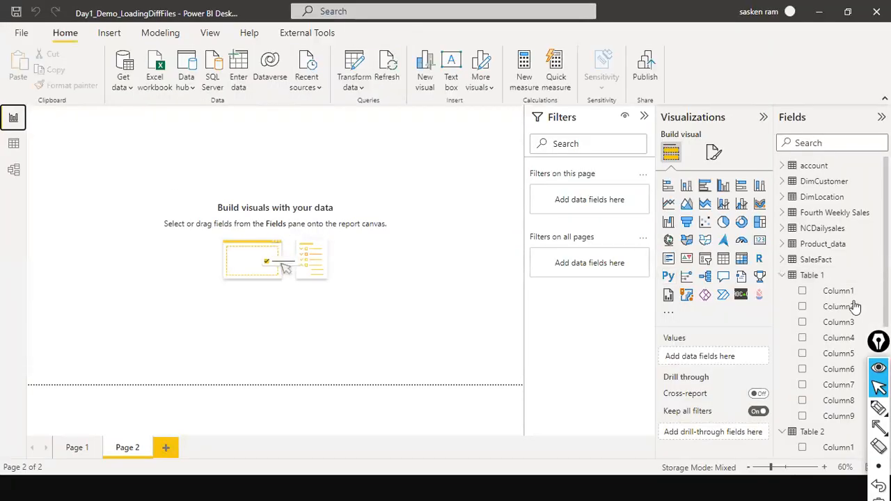
{"action": "left_click", "coordinate": [13, 143]}
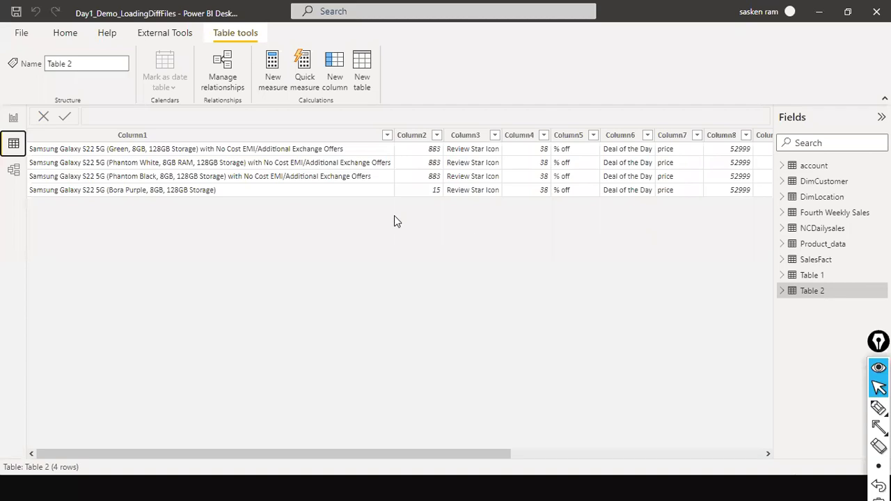
- Add an empty table visual to Page 2 in Report view and place it in the left half of the page
{"action": "left_click", "coordinate": [13, 117]}
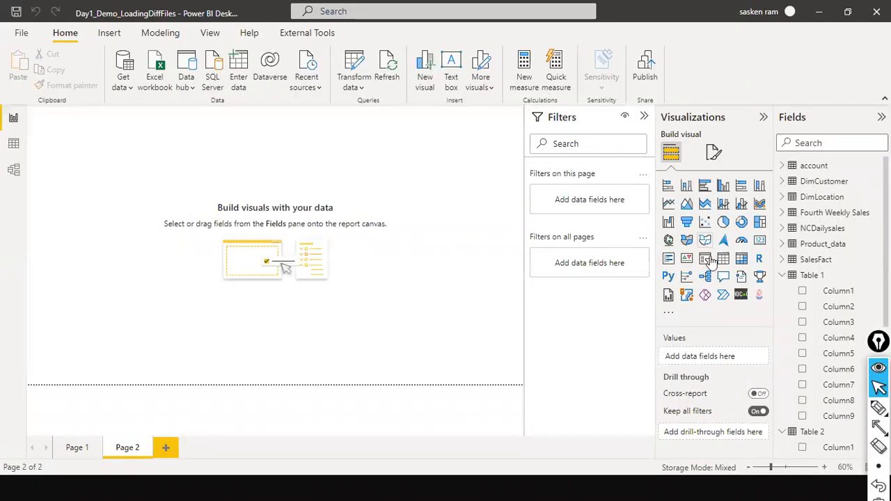
{"action": "left_click", "coordinate": [725, 262]}
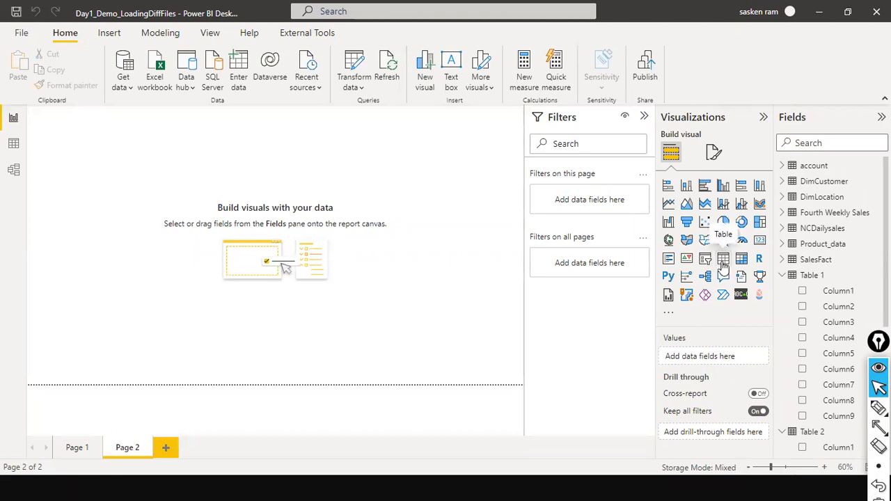
{"action": "left_click_drag", "start_coordinate": [75, 131], "coordinate": [164, 243]}
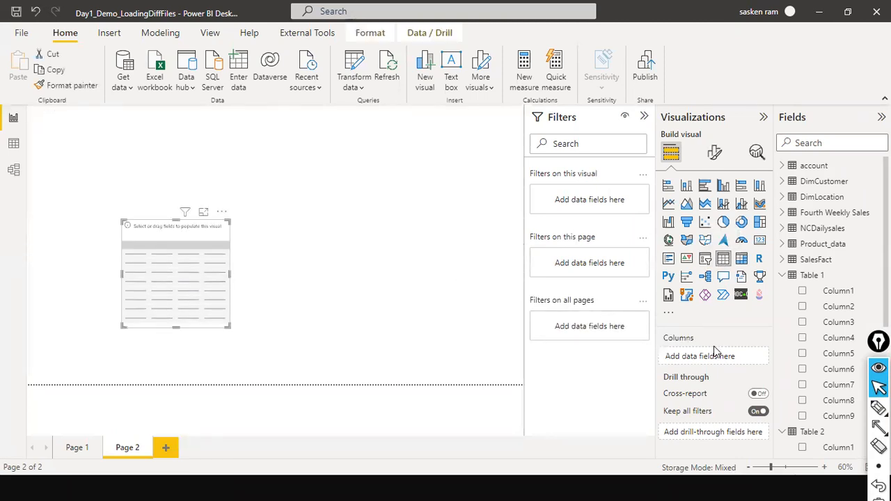
{"action": "left_click_drag", "start_coordinate": [838, 291], "coordinate": [146, 282]}
{"action": "left_click_drag", "start_coordinate": [825, 402], "coordinate": [374, 278]}
{"action": "scroll", "coordinate": [851, 369], "scroll_direction": "down", "scroll_amount": 4}
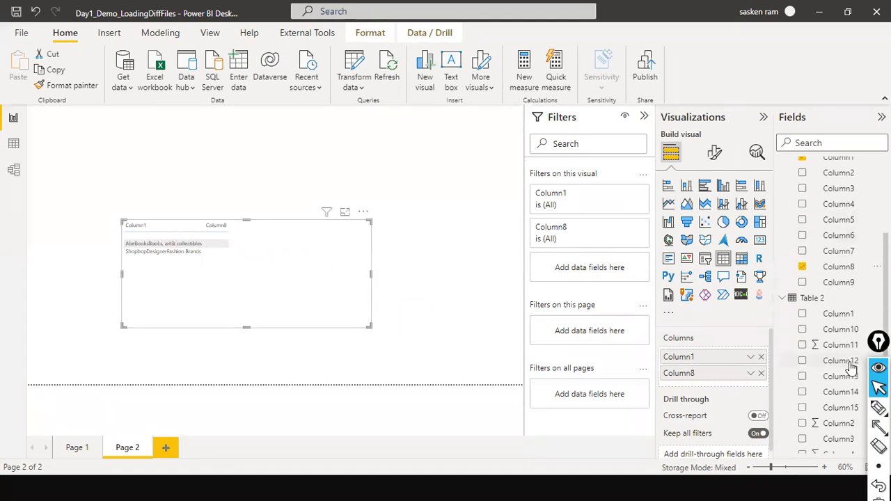
{"action": "left_click", "coordinate": [761, 357]}
{"action": "left_click", "coordinate": [761, 356]}
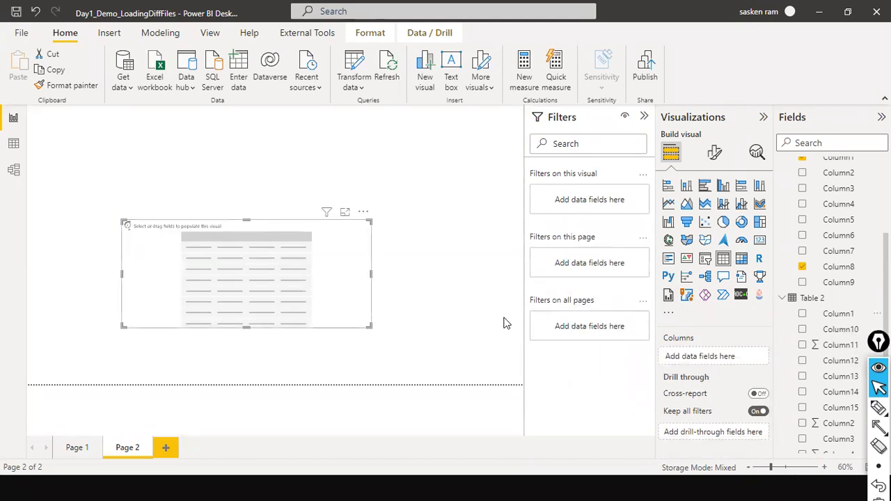
- Fill the table visual with Column1 and Column8 from Table 2, and widen it to fit both columns
{"action": "left_click", "coordinate": [802, 313]}
{"action": "scroll", "coordinate": [820, 369], "scroll_direction": "down", "scroll_amount": 3}
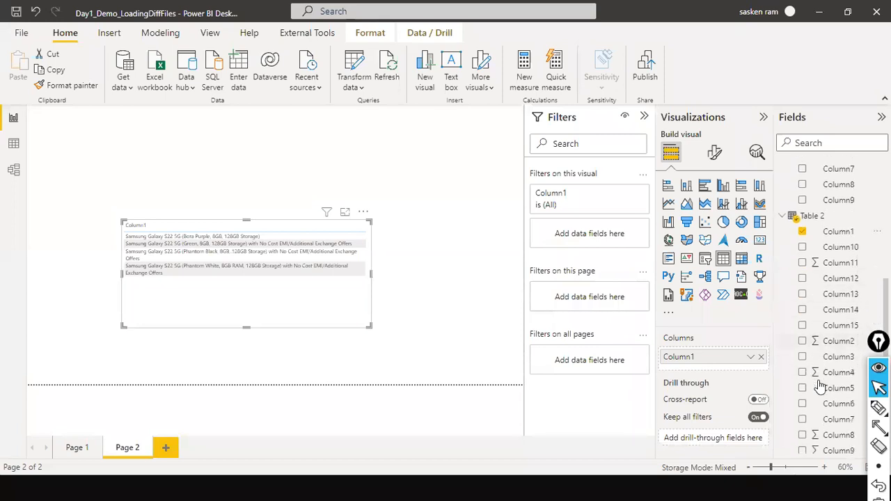
{"action": "left_click_drag", "start_coordinate": [844, 430], "coordinate": [283, 249]}
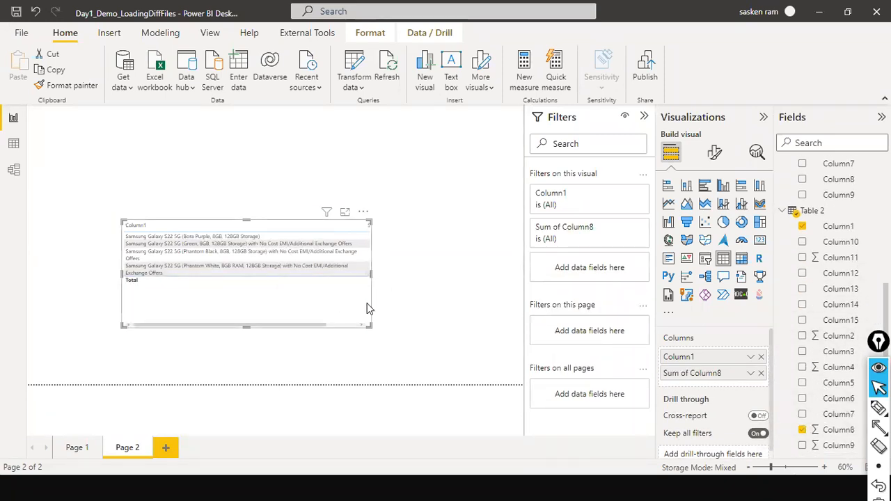
{"action": "left_click_drag", "start_coordinate": [369, 268], "coordinate": [474, 286]}
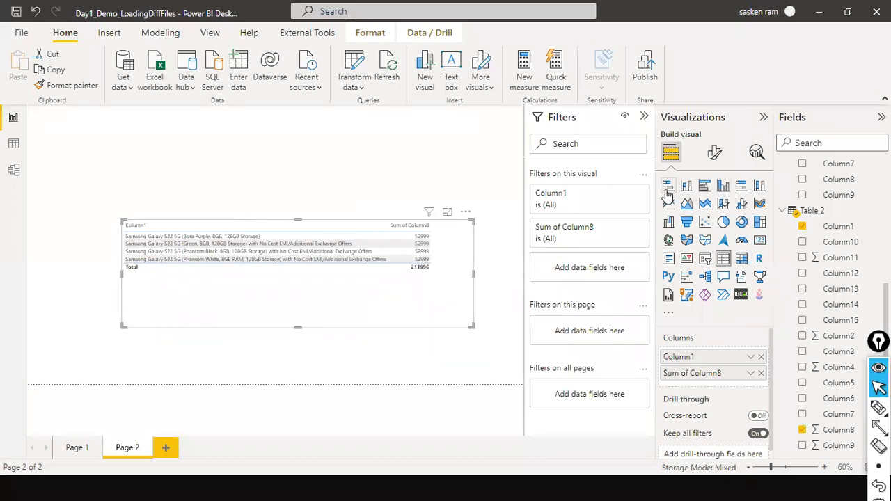
- Convert the table visual to a stacked bar chart extended down to the page's lower edge, and check it against the Amazon prices
{"action": "left_click", "coordinate": [705, 188]}
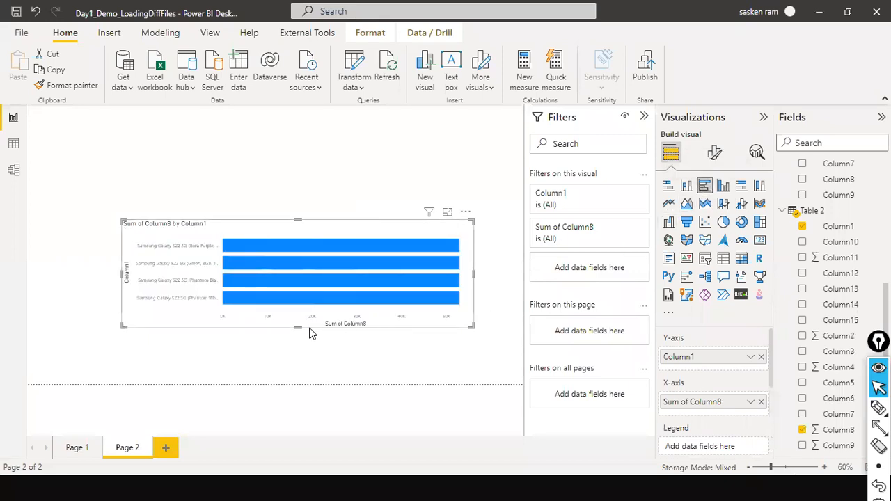
{"action": "left_click_drag", "start_coordinate": [300, 328], "coordinate": [299, 385]}
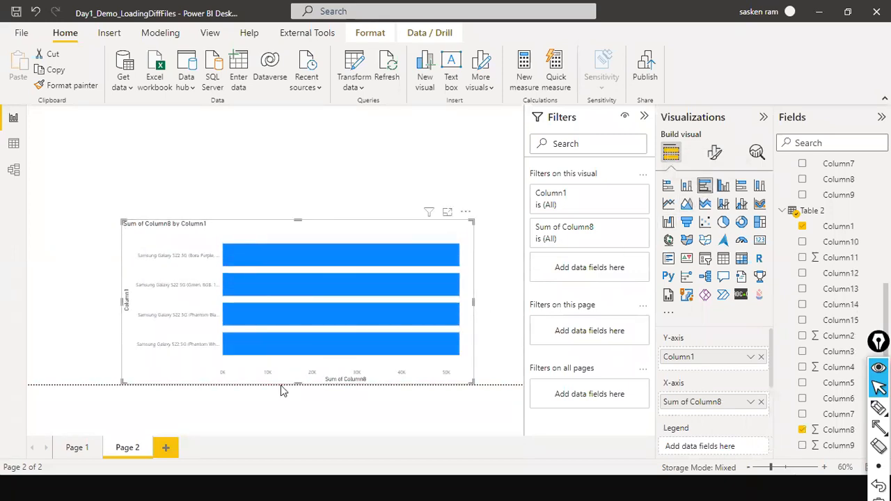
{"action": "left_click", "coordinate": [667, 185]}
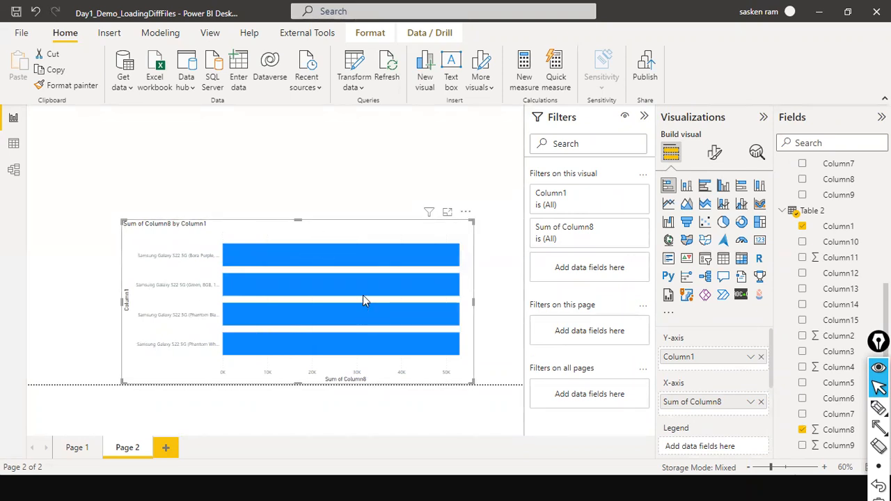
{"action": "key", "text": "alt+Tab"}
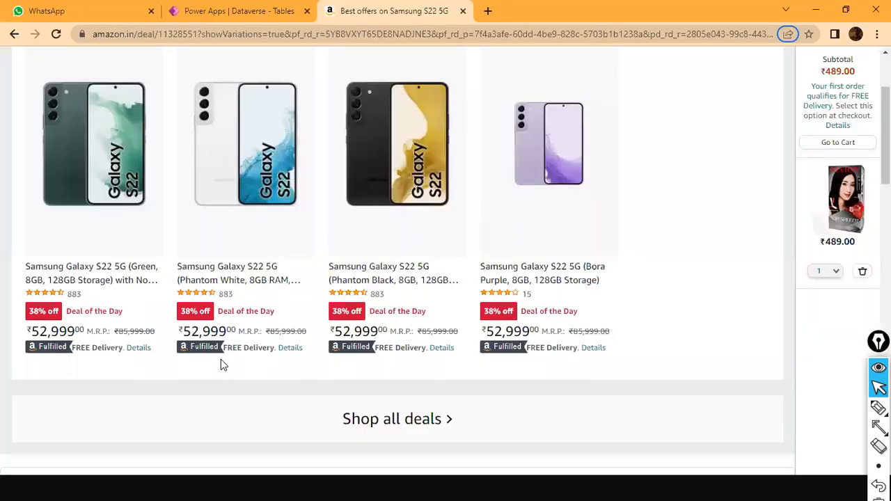
{"action": "key", "text": "alt+Tab"}
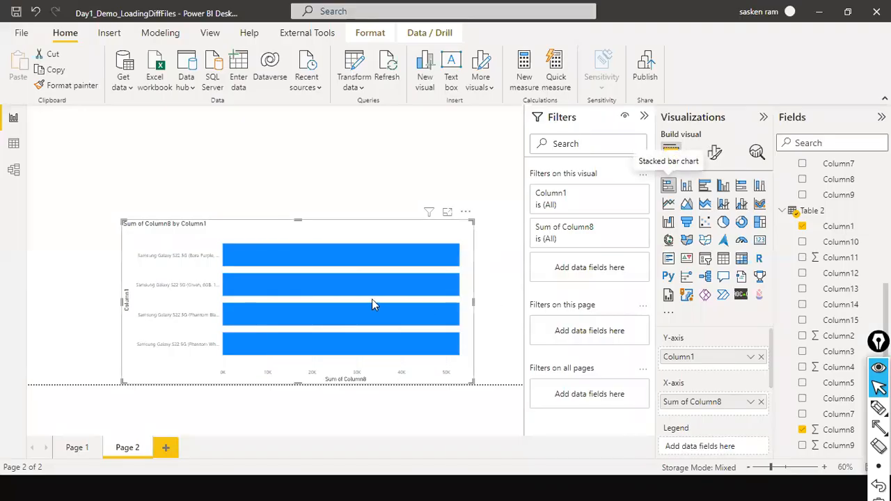
- Move the bar chart to the page's upper-left corner, shrink it to less than half the page width, and deselect it
{"action": "left_click_drag", "start_coordinate": [348, 220], "coordinate": [270, 121]}
{"action": "left_click_drag", "start_coordinate": [393, 284], "coordinate": [256, 242]}
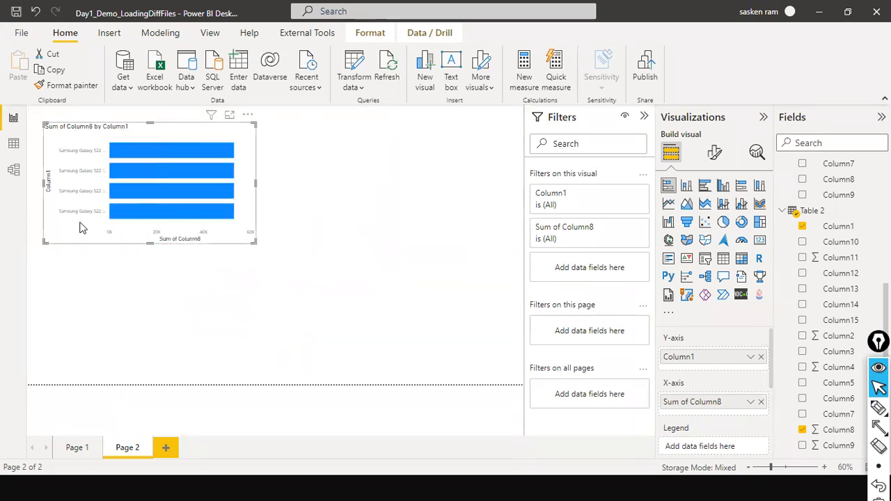
{"action": "left_click", "coordinate": [376, 152]}
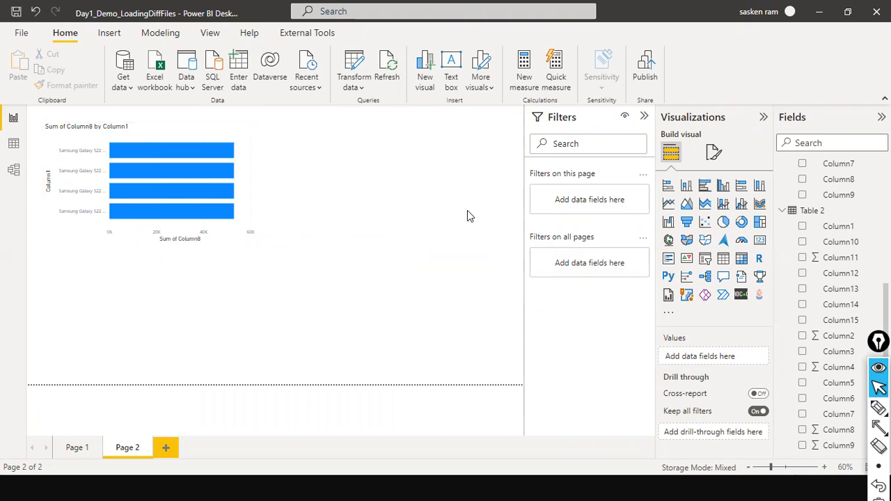
- Go back to the Amazon home page in Chrome, look over its product listings, and return to Power BI Desktop
{"action": "key", "text": "alt+Tab"}
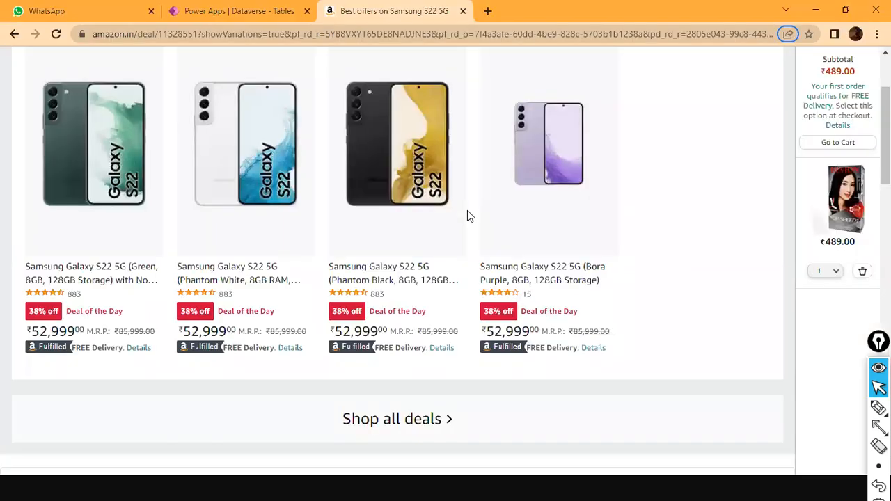
{"action": "left_click", "coordinate": [12, 36]}
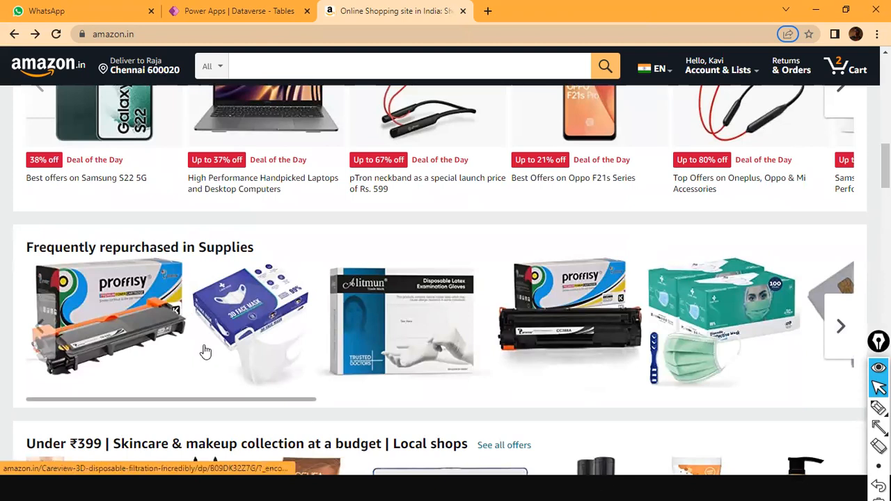
{"action": "key", "text": "alt+Tab"}
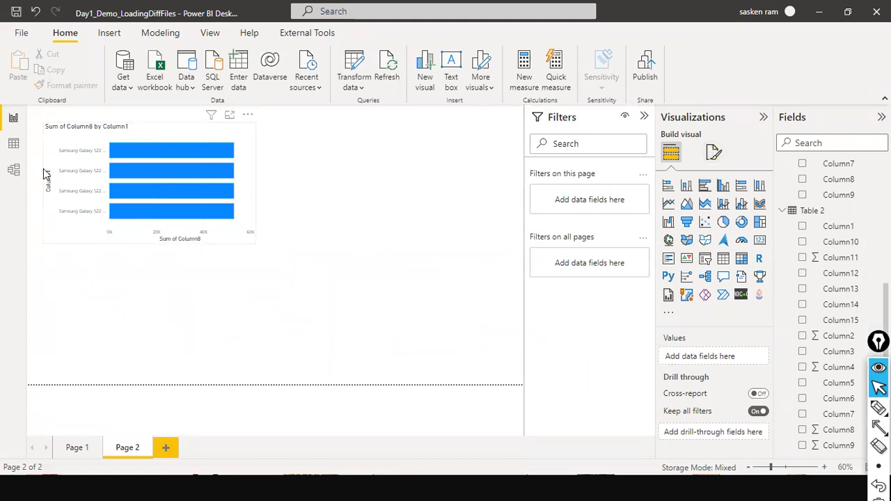
{"action": "key", "text": "alt+Tab"}
{"action": "key", "text": "alt+Tab"}
{"action": "key", "text": "super"}
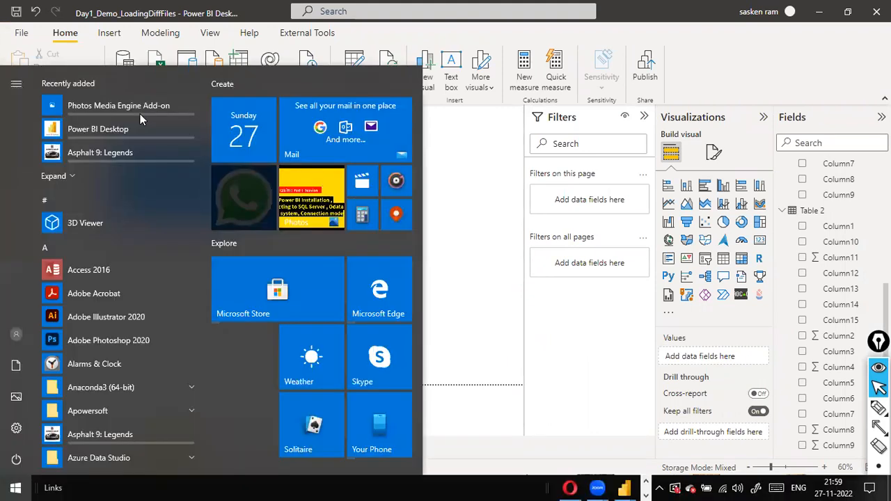
{"action": "key", "text": "super"}
{"action": "left_click", "coordinate": [121, 85]}
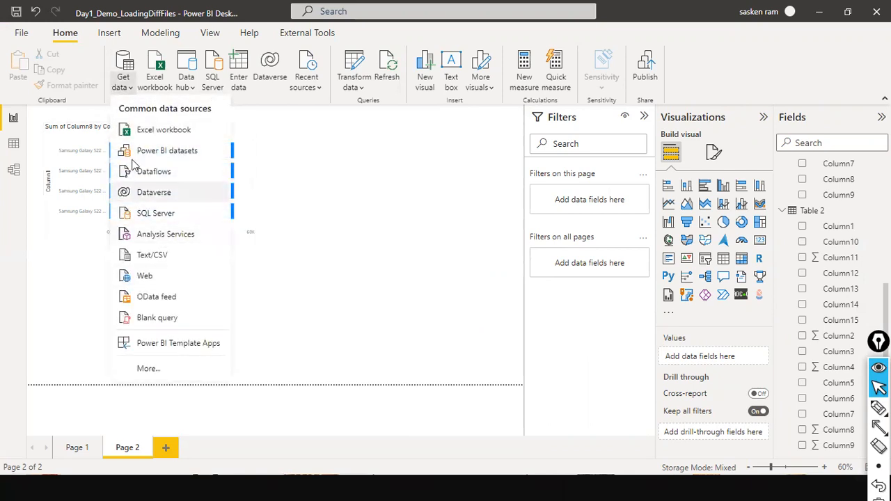
{"action": "left_click", "coordinate": [380, 179]}
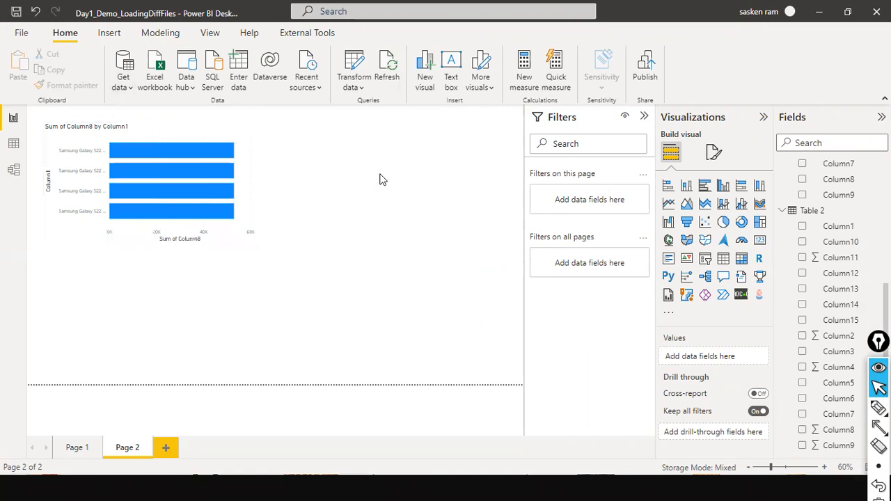